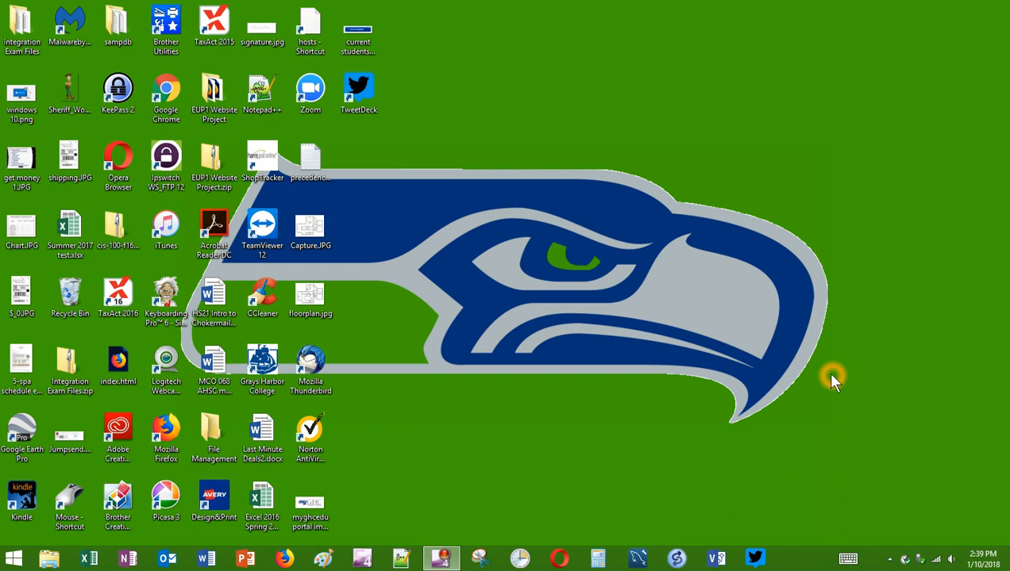
# - Switch to Word and create a new blank document
pyautogui.click(205, 559)
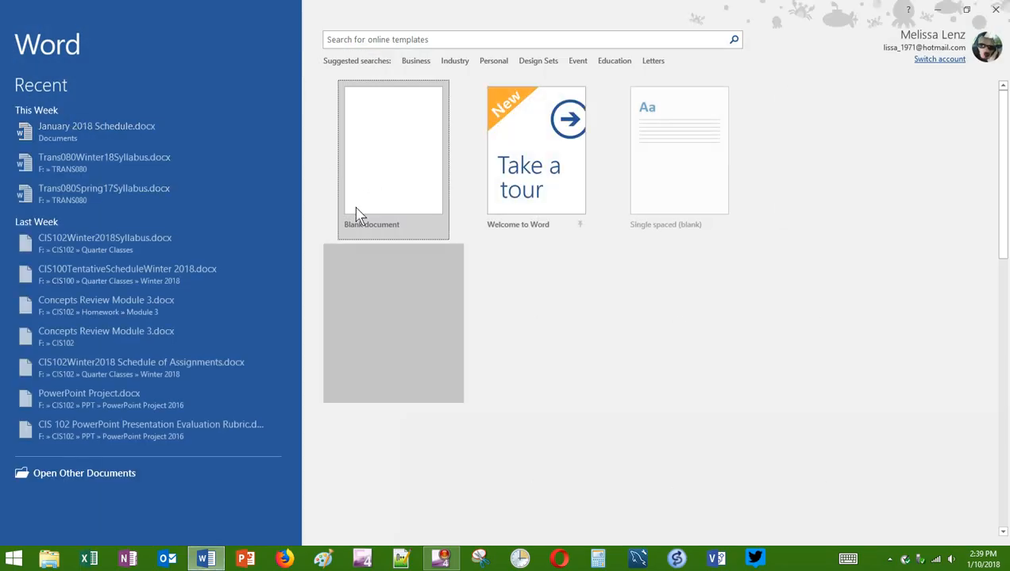
pyautogui.click(365, 173)
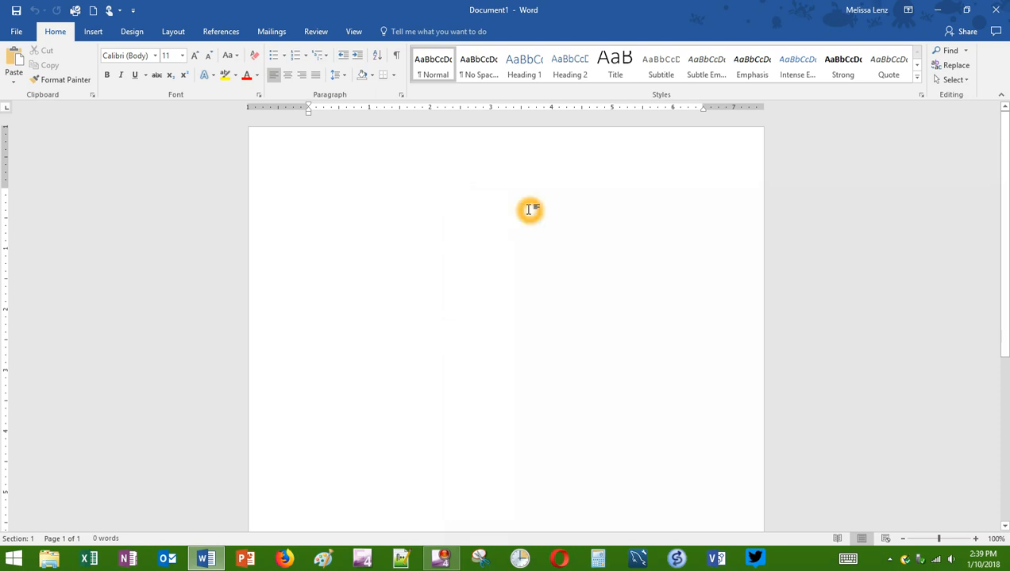
pyautogui.scroll(-1, 530, 209)
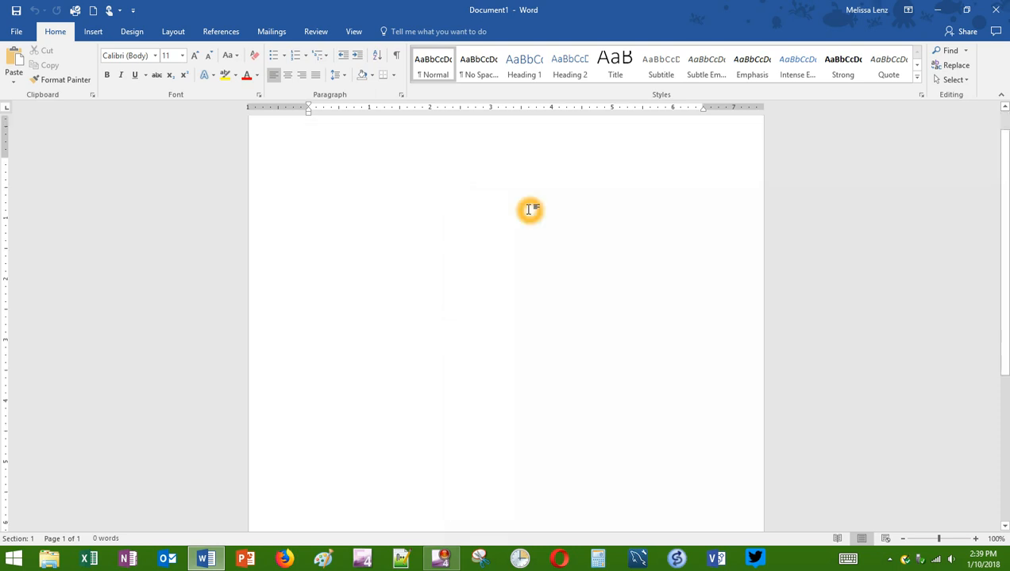
pyautogui.scroll(1, 525, 202)
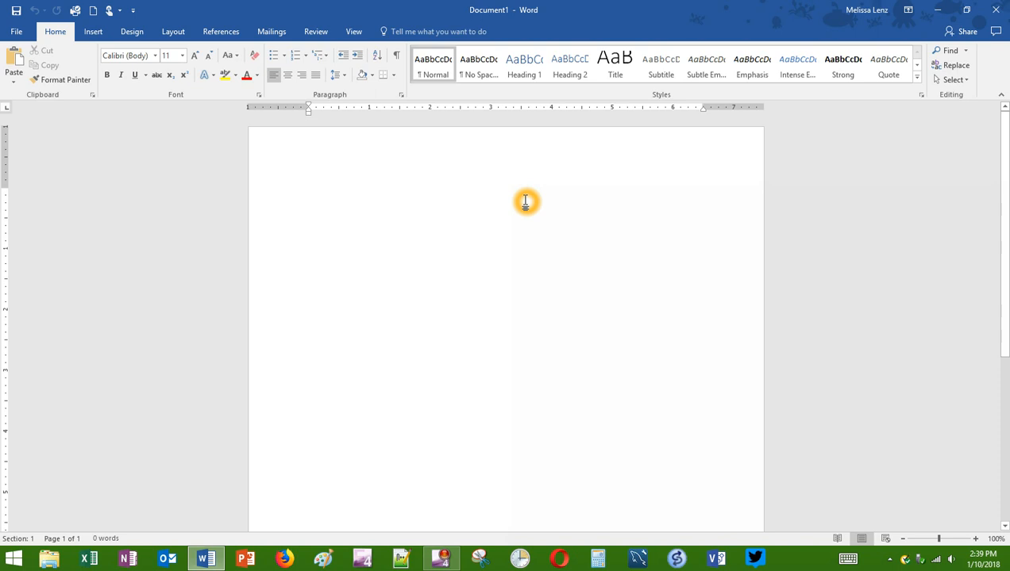
# - Insert the Blank built-in footer and delete its "[Type here]" placeholder text
pyautogui.click(93, 33)
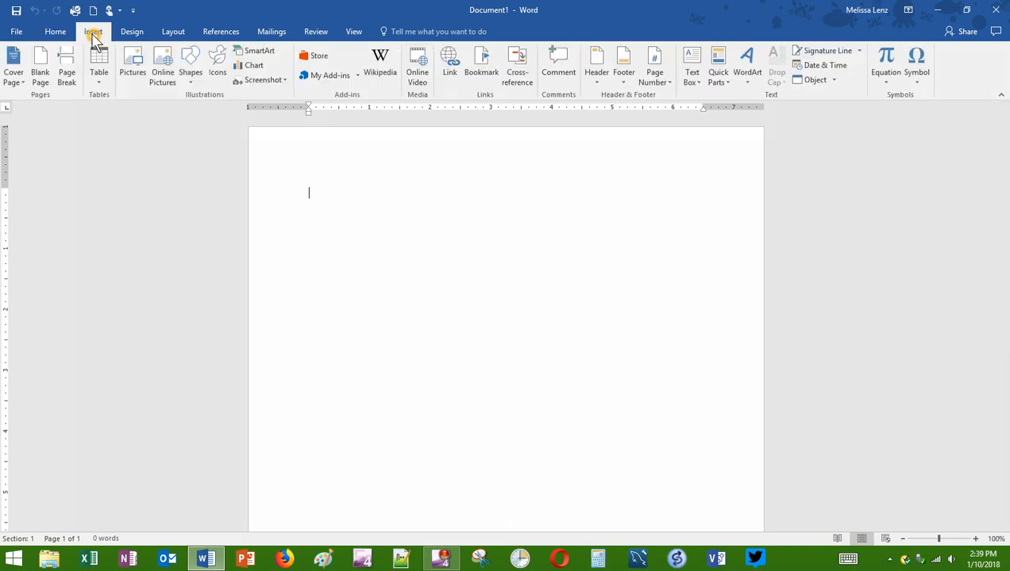
pyautogui.click(624, 86)
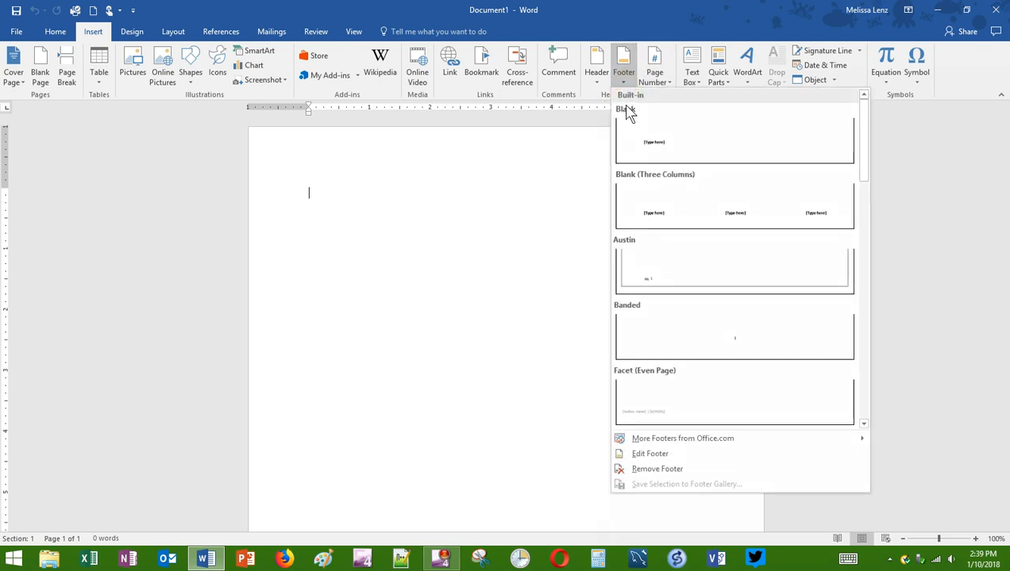
pyautogui.click(660, 148)
pyautogui.click(660, 148)
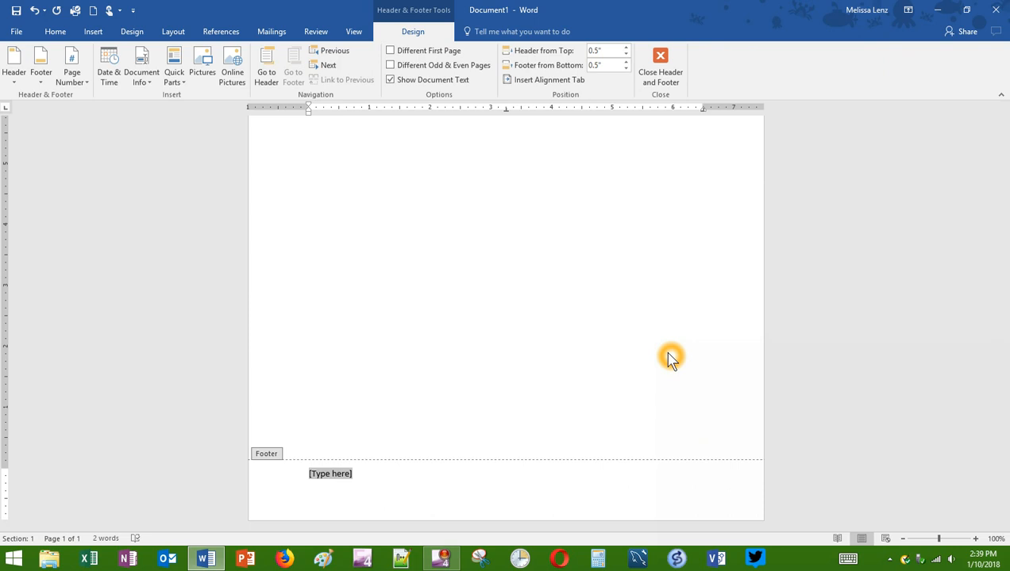
pyautogui.click(667, 348)
pyautogui.press('Delete')
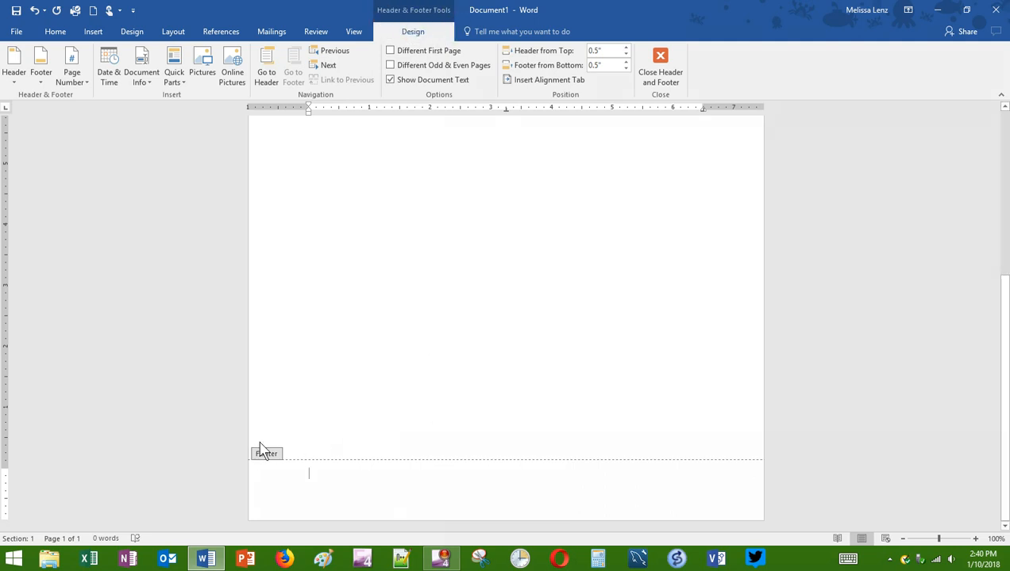
# - Close the footer area and return to the document body
pyautogui.click(546, 506)
pyautogui.click(473, 303)
pyautogui.click(440, 290)
pyautogui.click(661, 63)
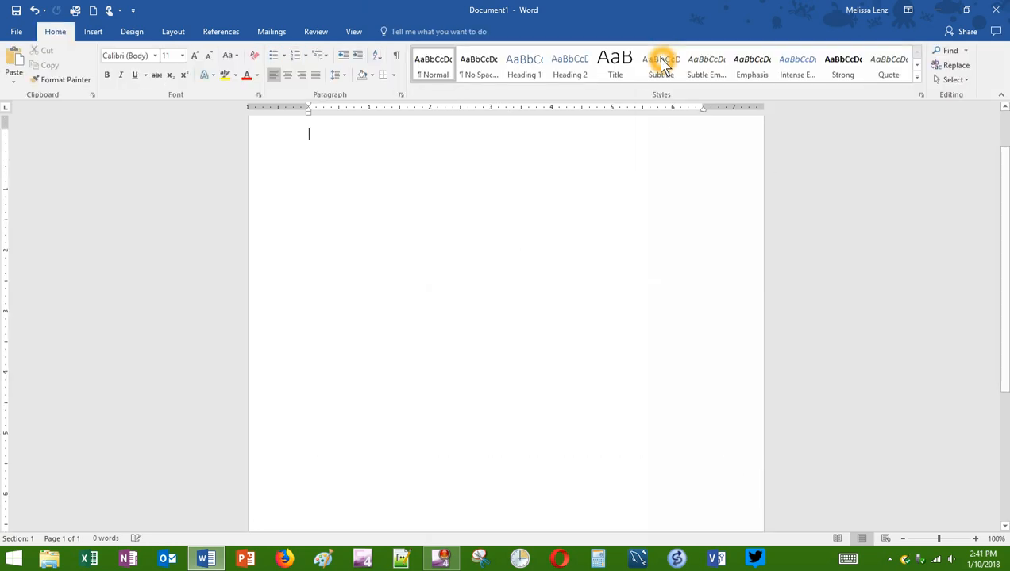
# - Reopen the empty footer on the page for editing
pyautogui.scroll(-5, 436, 245)
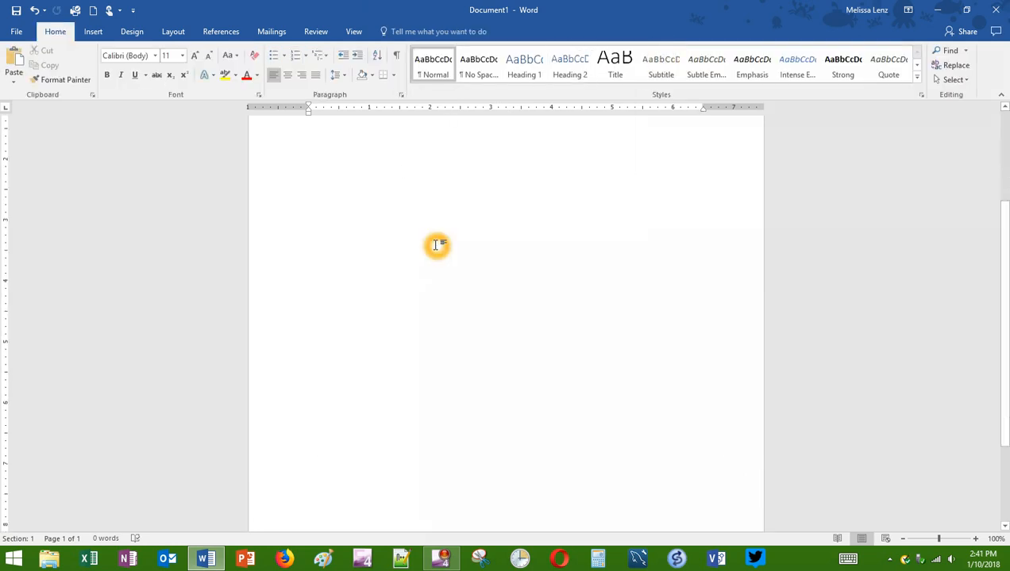
pyautogui.scroll(-1, 436, 245)
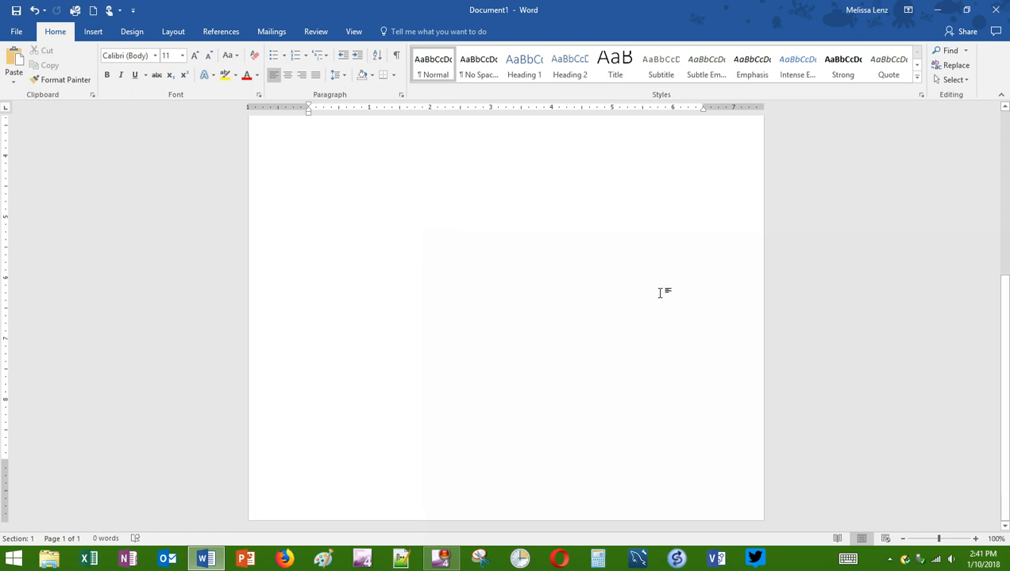
pyautogui.click(851, 342)
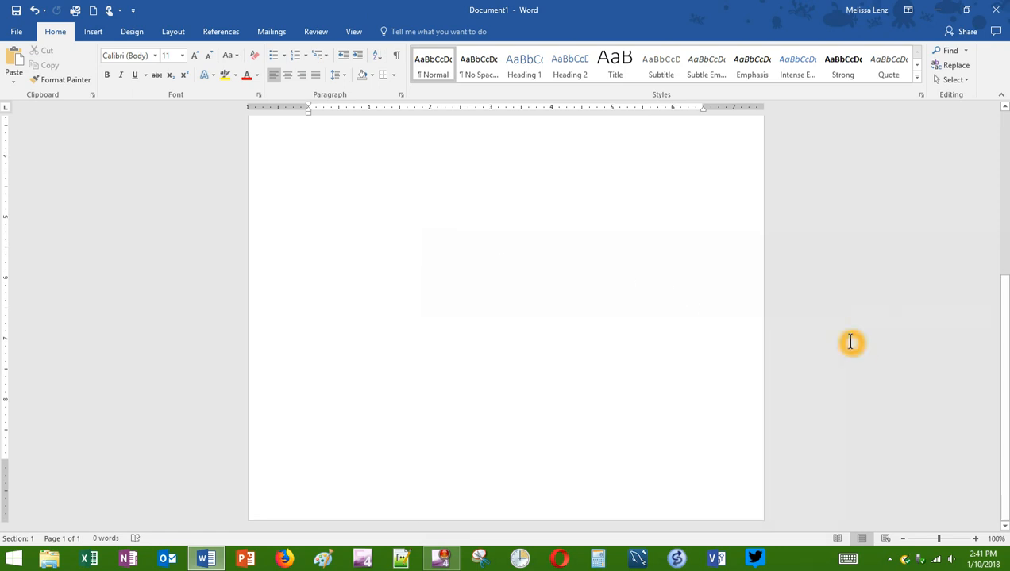
pyautogui.doubleClick(319, 508)
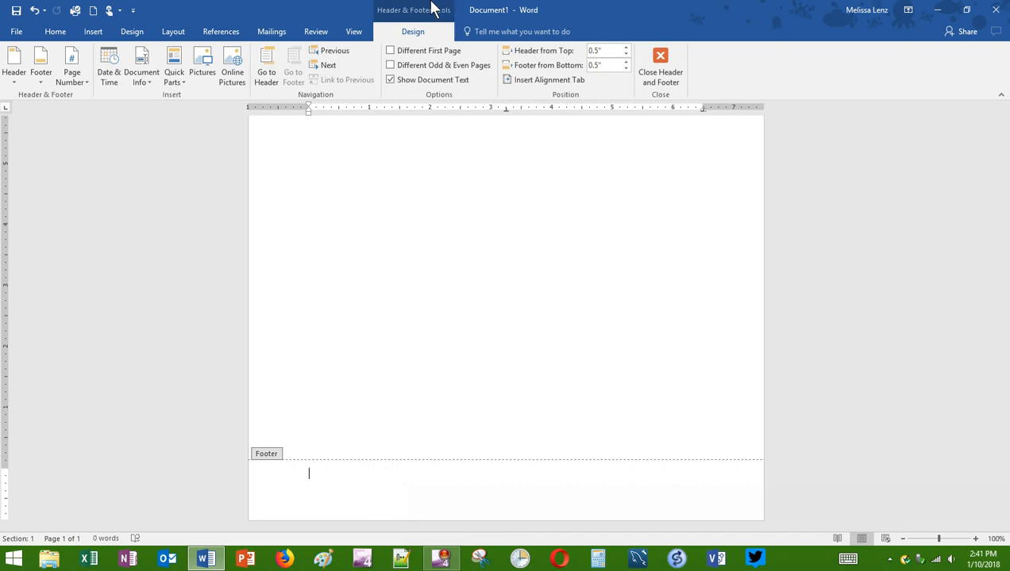
pyautogui.click(304, 478)
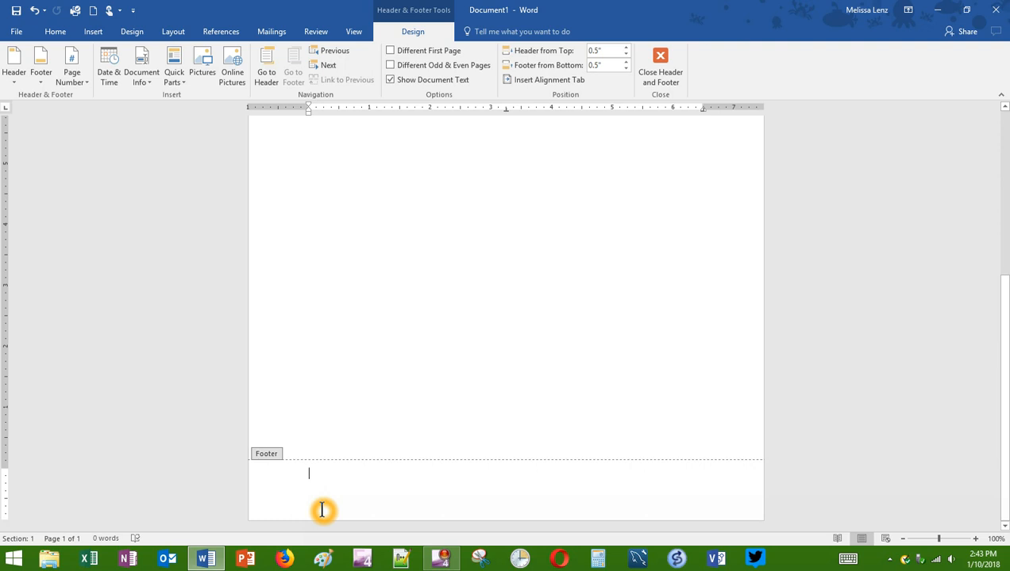
# - Try moving the empty footer's insertion point across to the right-aligned tab stop, and undo it
pyautogui.hotkey('ctrl', 'z')
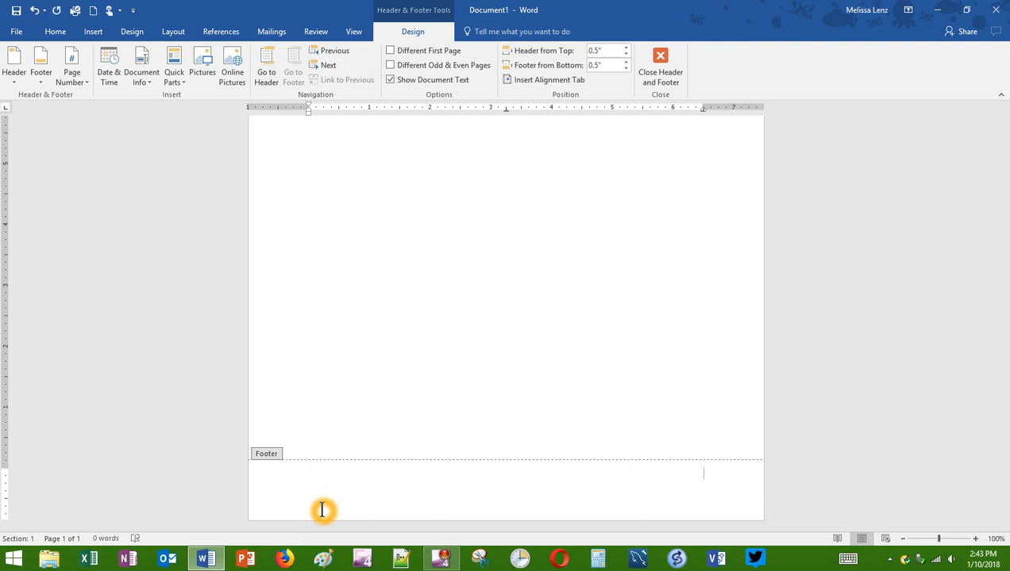
pyautogui.hotkey('ctrl', 'z')
pyautogui.hotkey('ctrl', 'z')
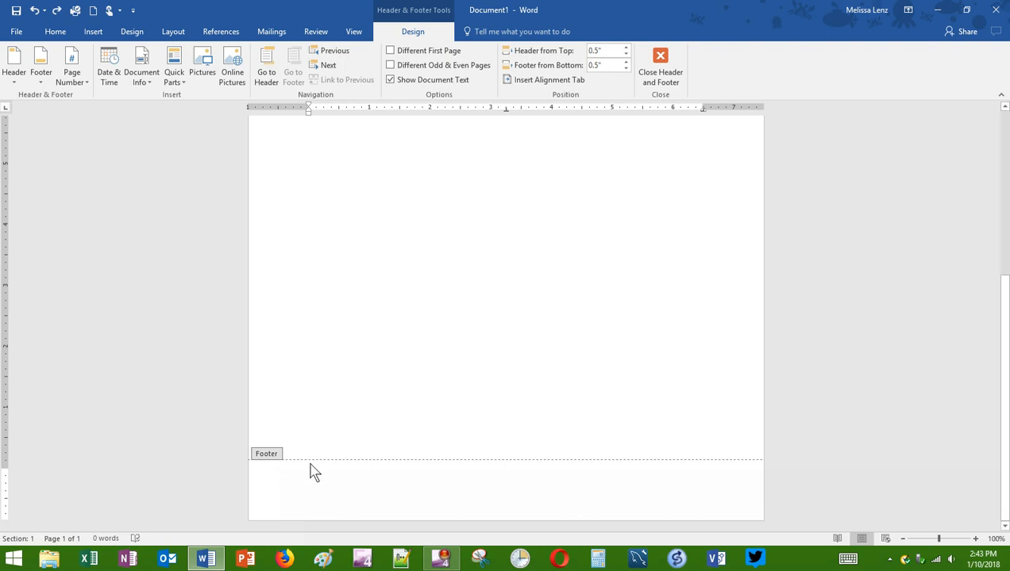
pyautogui.click(320, 491)
pyautogui.hotkey('ctrl', 'y')
pyautogui.click(715, 487)
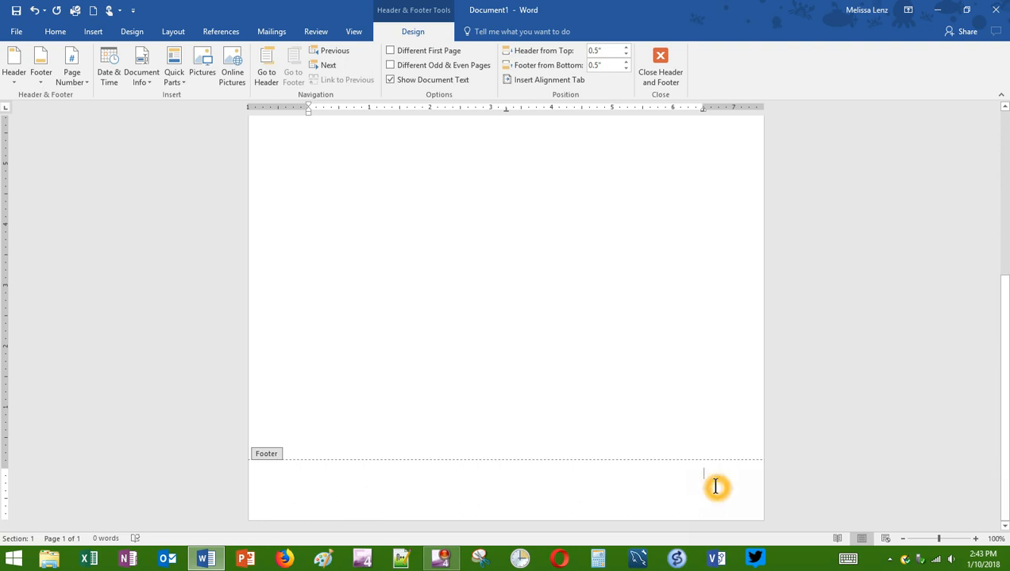
pyautogui.click(682, 485)
pyautogui.hotkey('ctrl', 'z')
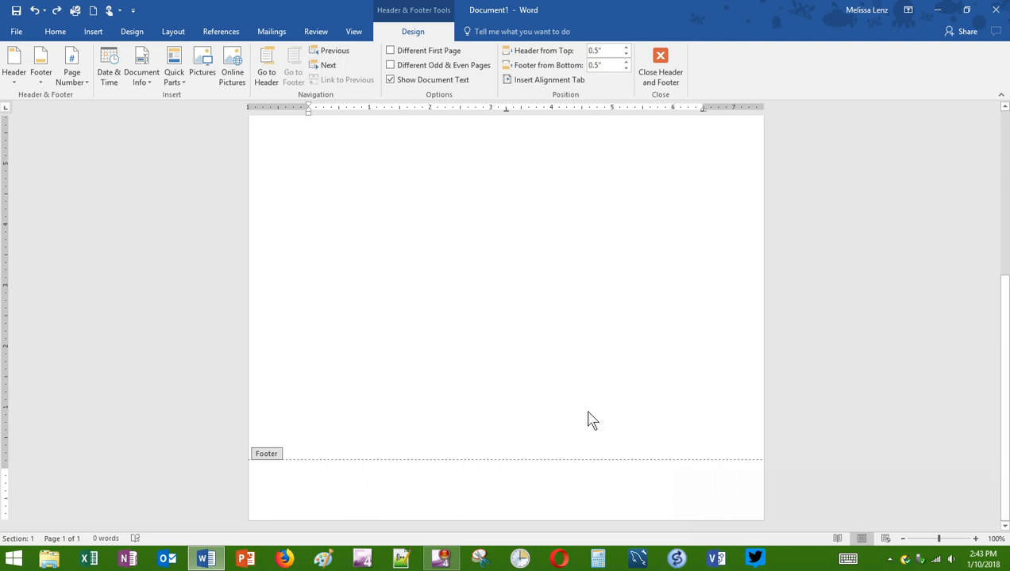
# - Right-align the footer paragraph and enter "Your Name – CIS 102 12:00 PM" as its first line
pyautogui.click(63, 33)
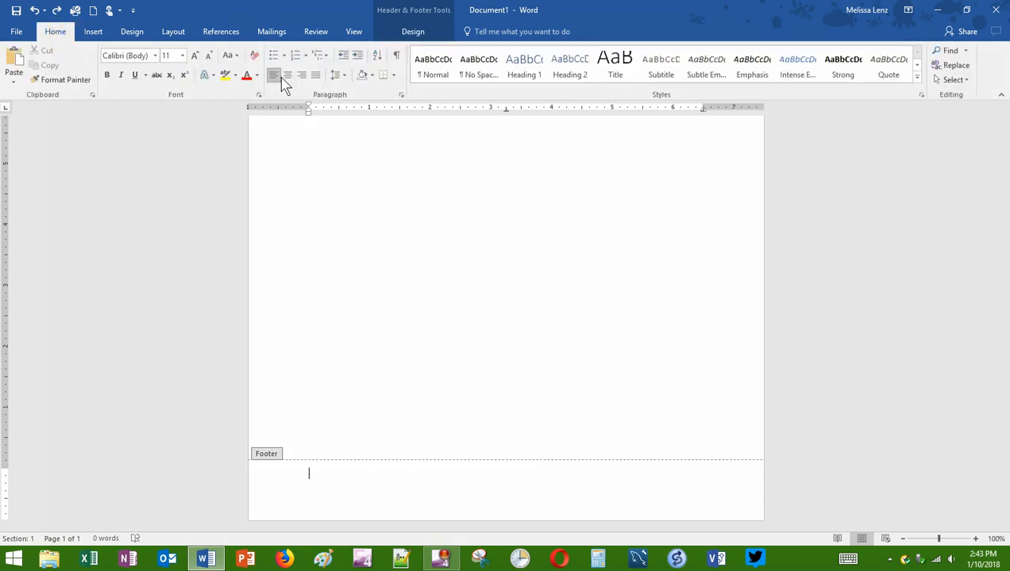
pyautogui.click(302, 82)
pyautogui.click(303, 78)
pyautogui.write('our Name -')
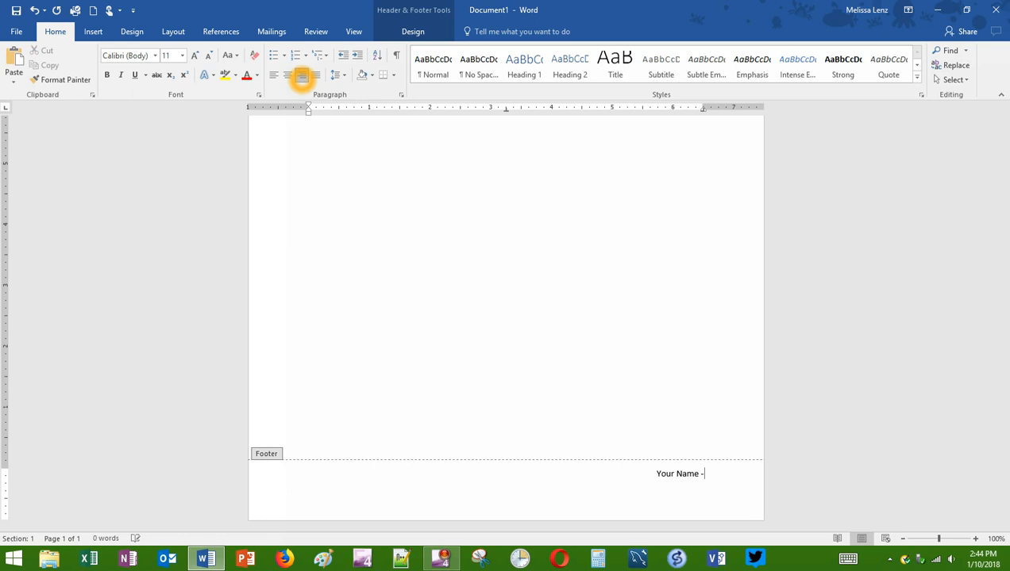
pyautogui.write(' CIS 102 ')
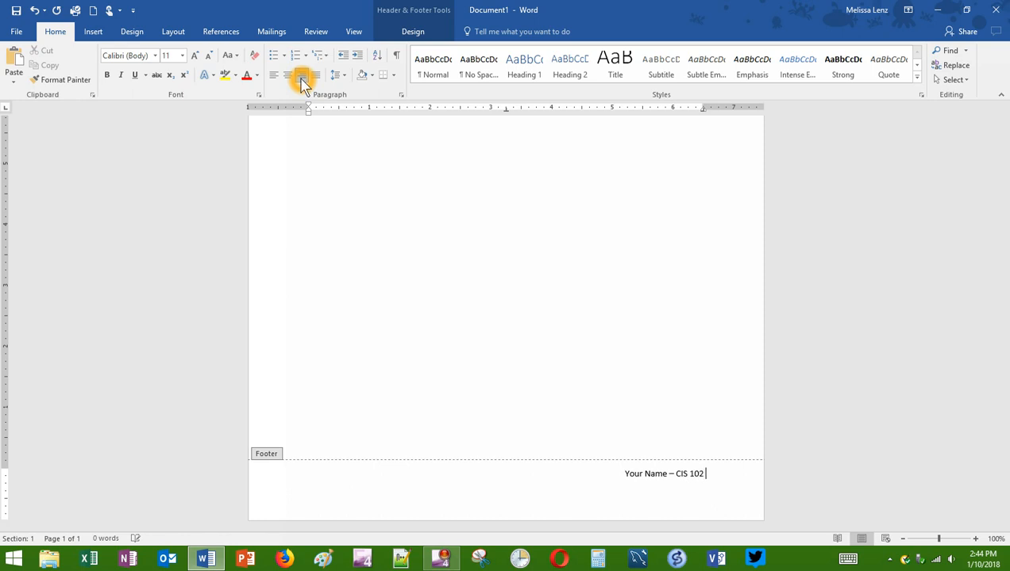
pyautogui.write('12:00 PM')
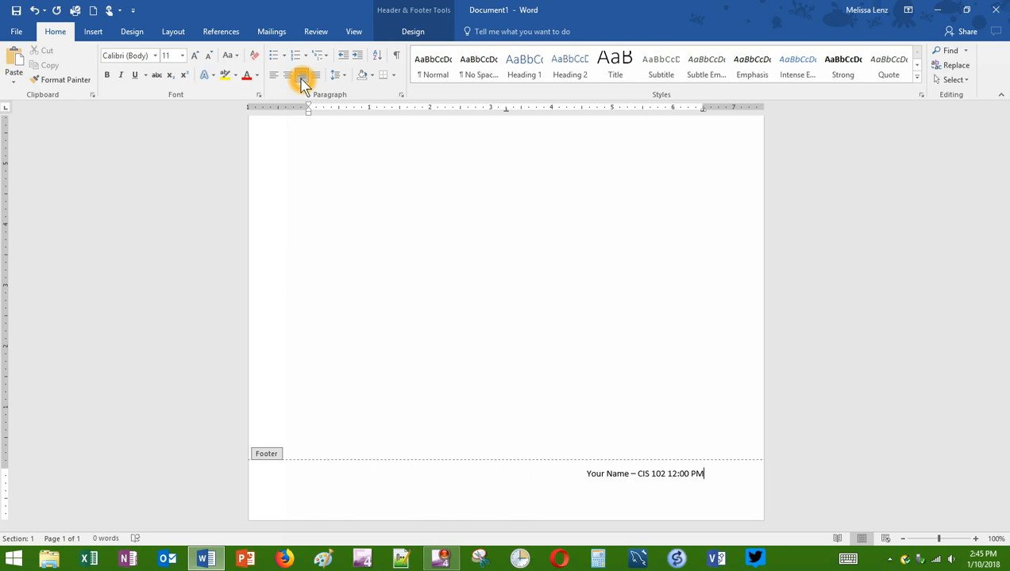
# - Add a second footer line reading "Word Module 4 – Work Through"
pyautogui.press('Return')
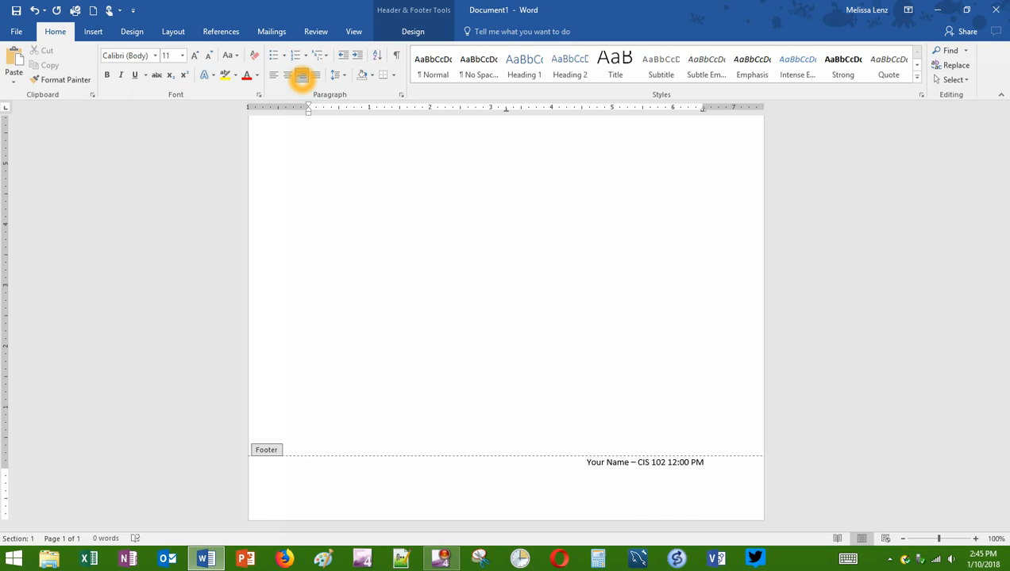
pyautogui.write('M')
pyautogui.press('BackSpace')
pyautogui.write('Word Module')
pyautogui.write(' 4')
pyautogui.write(' -')
pyautogui.write(' Work Thr')
pyautogui.write('ough')
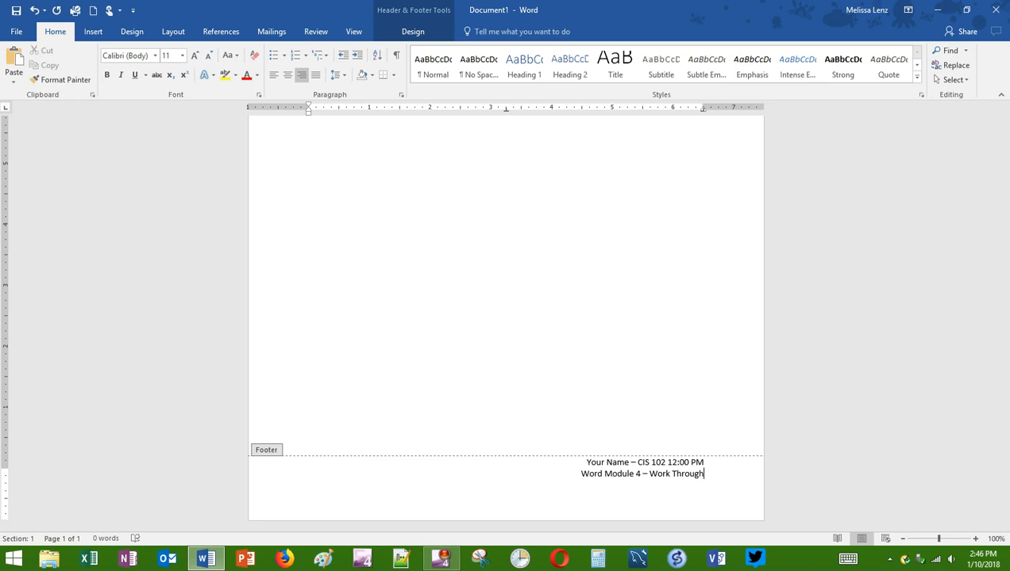
# - Replace "Work Through" in the second footer line with "Skills Review"
pyautogui.press('BackSpace')
pyautogui.press('BackSpace')
pyautogui.press('BackSpace')
pyautogui.press('BackSpace')
pyautogui.press('BackSpace')
pyautogui.press('BackSpace')
pyautogui.press('BackSpace')
pyautogui.press('BackSpace')
pyautogui.press('BackSpace')
pyautogui.press('BackSpace')
pyautogui.press('BackSpace')
pyautogui.press('BackSpace')
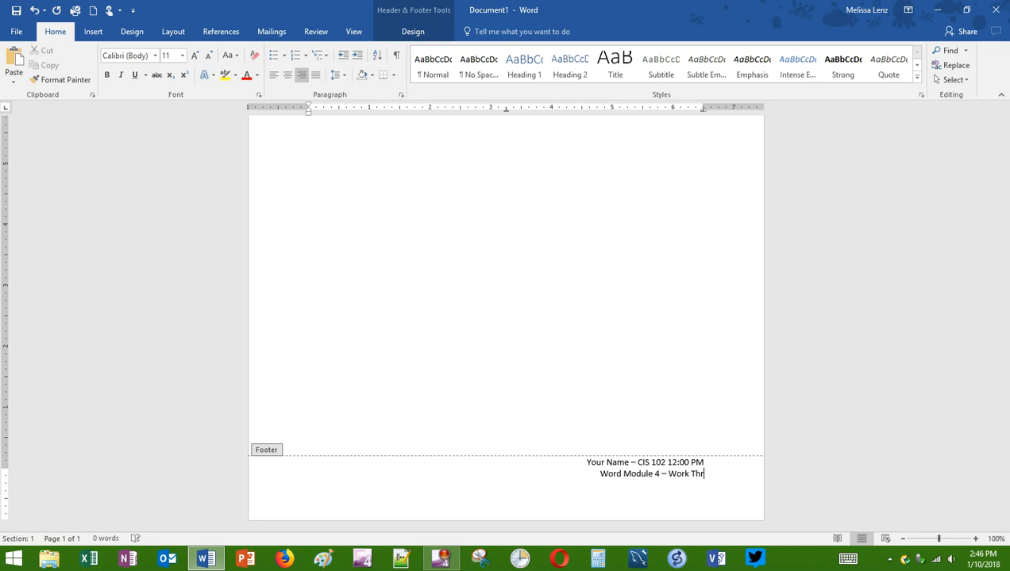
pyautogui.write('Skill')
pyautogui.press('BackSpace')
pyautogui.press('BackSpace')
pyautogui.press('BackSpace')
pyautogui.press('BackSpace')
pyautogui.press('BackSpace')
pyautogui.write('Skills Review')
# - Replace "Skills Review" in the second footer line with "IC 3"
pyautogui.press('BackSpace')
pyautogui.press('BackSpace')
pyautogui.press('BackSpace')
pyautogui.press('BackSpace')
pyautogui.press('BackSpace')
pyautogui.press('BackSpace')
pyautogui.press('BackSpace')
pyautogui.press('BackSpace')
pyautogui.press('BackSpace')
pyautogui.press('BackSpace')
pyautogui.press('BackSpace')
pyautogui.press('BackSpace')
pyautogui.press('BackSpace')
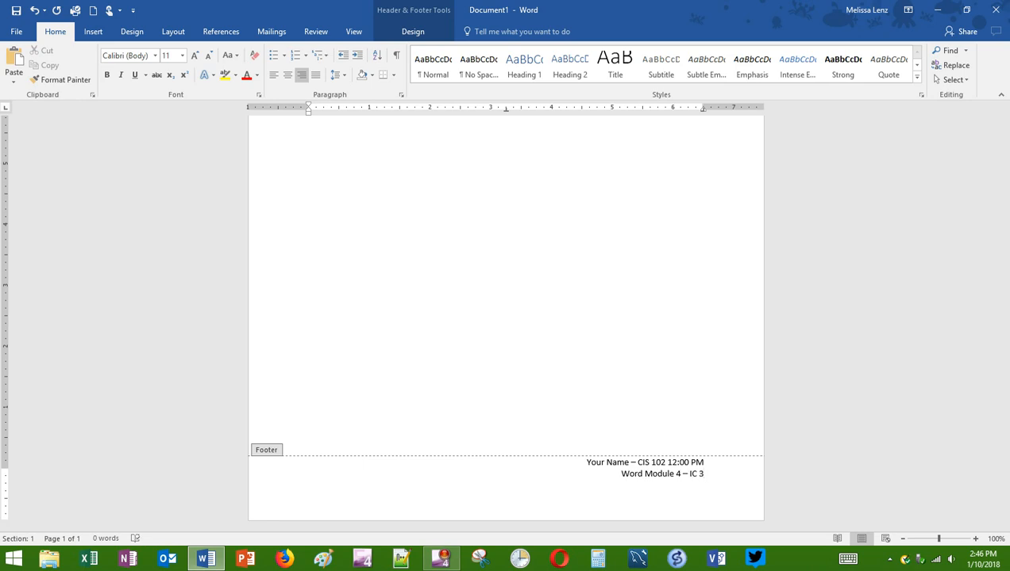
# - Replace "IC 3" in the second footer line with "Visual Workshop"
pyautogui.press('BackSpace')
pyautogui.press('BackSpace')
pyautogui.press('BackSpace')
pyautogui.press('BackSpace')
pyautogui.write('Visual Workshop')
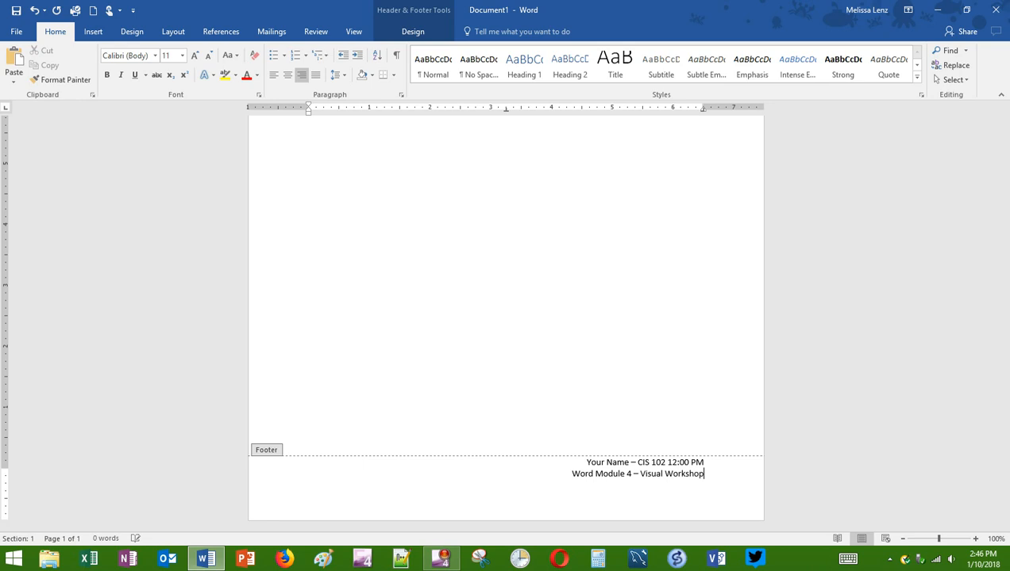
# - Replace "Visual Workshop" in the second footer line with "Work Through"
pyautogui.press('BackSpace')
pyautogui.press('BackSpace')
pyautogui.press('BackSpace')
pyautogui.press('BackSpace')
pyautogui.press('BackSpace')
pyautogui.press('BackSpace')
pyautogui.press('BackSpace')
pyautogui.press('BackSpace')
pyautogui.press('BackSpace')
pyautogui.press('BackSpace')
pyautogui.press('BackSpace')
pyautogui.press('BackSpace')
pyautogui.press('BackSpace')
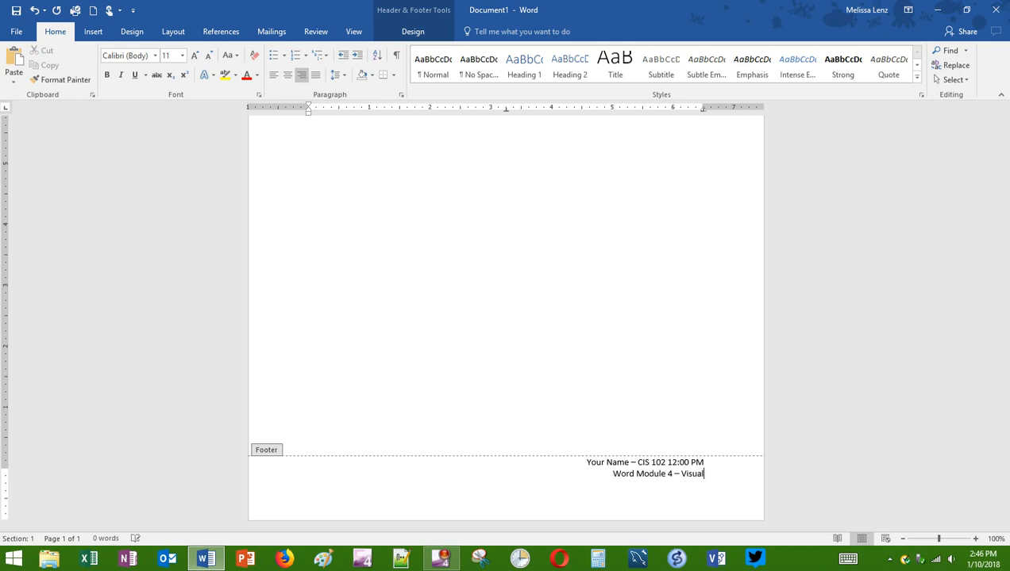
pyautogui.press('BackSpace')
pyautogui.press('BackSpace')
pyautogui.write('Wo')
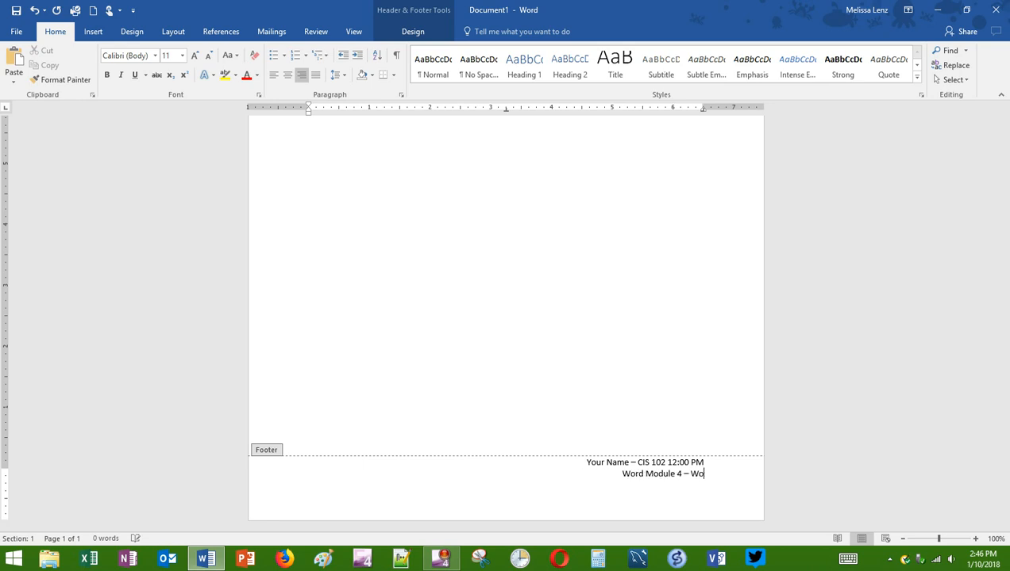
pyautogui.write('rk Through')
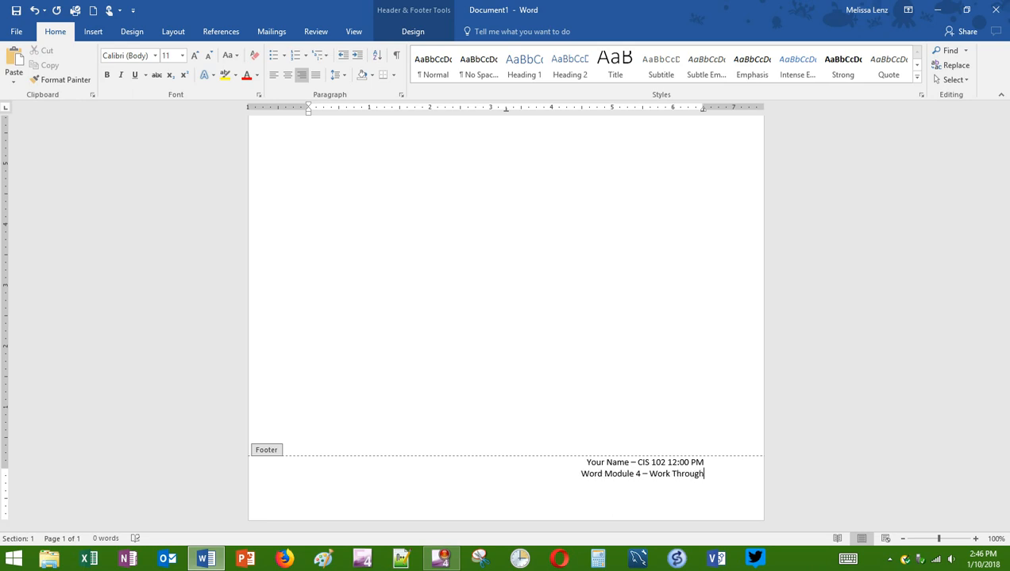
# - Add a third footer line reading "4-Recipe Winner Letter"
pyautogui.press('Return')
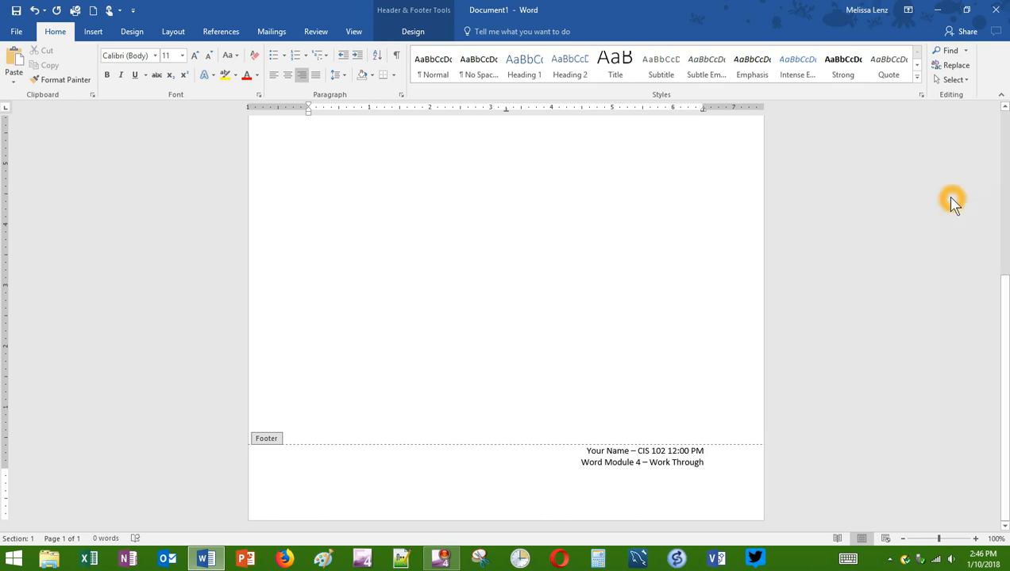
pyautogui.write('4-Re')
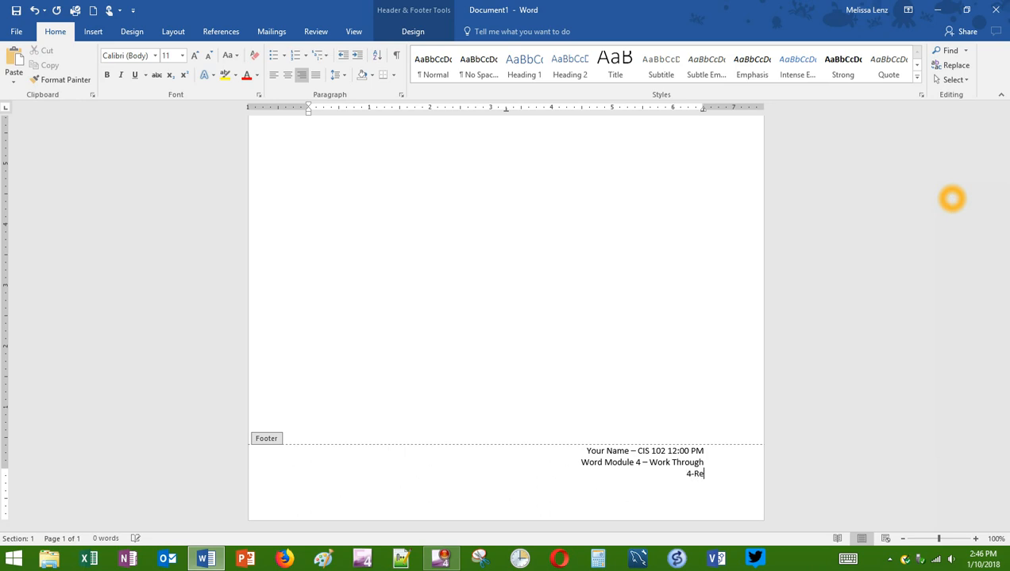
pyautogui.write('cipe Winner Letter')
pyautogui.click(665, 509)
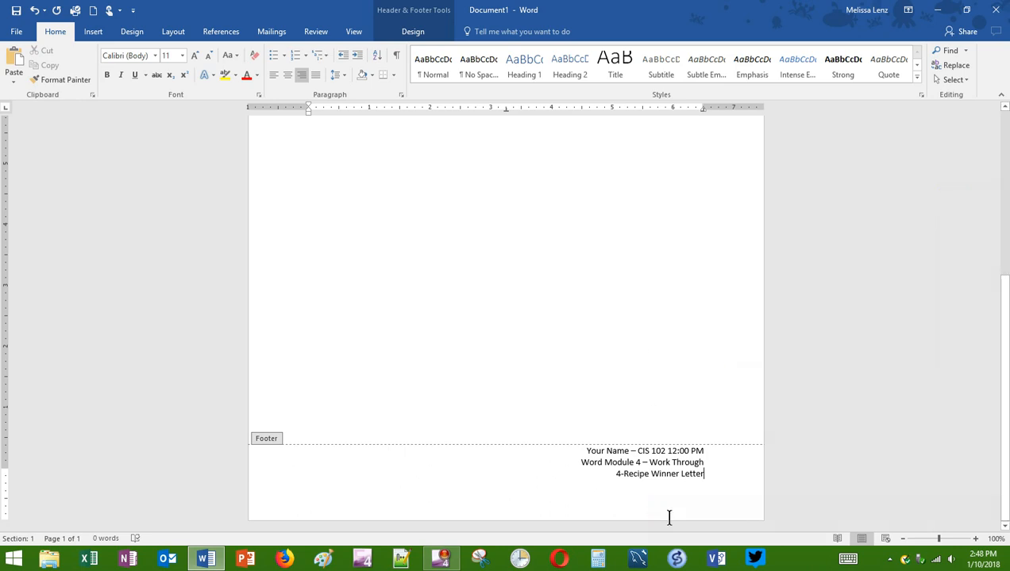
pyautogui.click(662, 524)
pyautogui.click(669, 522)
pyautogui.click(643, 478)
pyautogui.click(616, 479)
pyautogui.click(693, 481)
# - Show the header and footer design options and examine the setting for the footer's distance from the page bottom
pyautogui.click(410, 32)
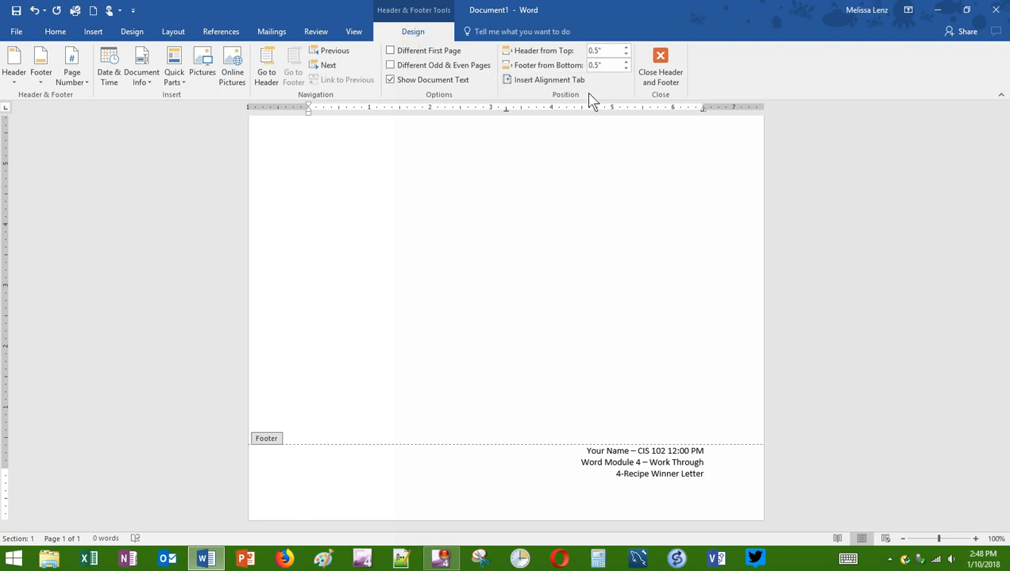
pyautogui.click(520, 73)
pyautogui.click(562, 80)
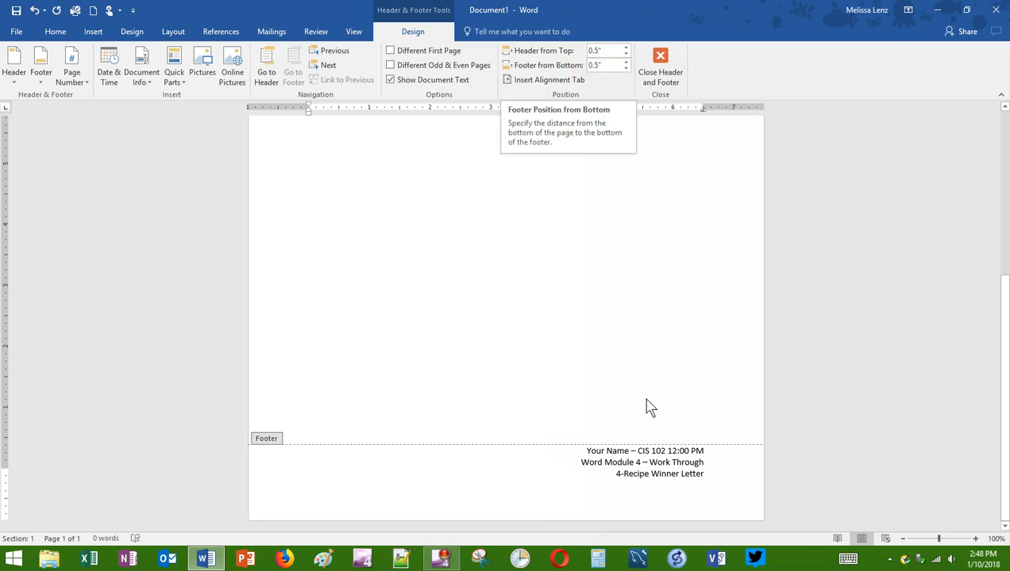
# - Set the footer's distance from the page bottom to 0.2"
pyautogui.click(647, 474)
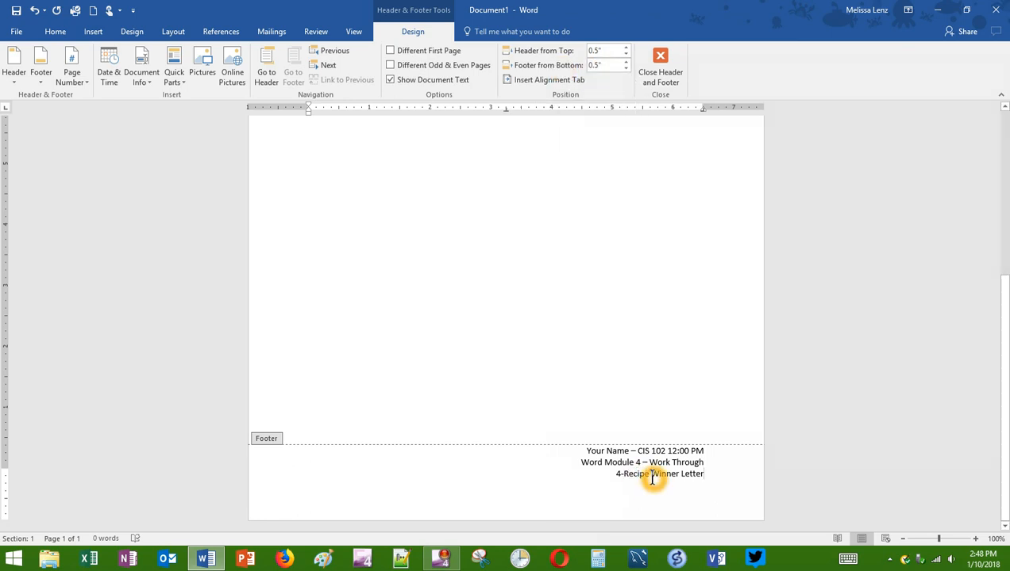
pyautogui.click(663, 521)
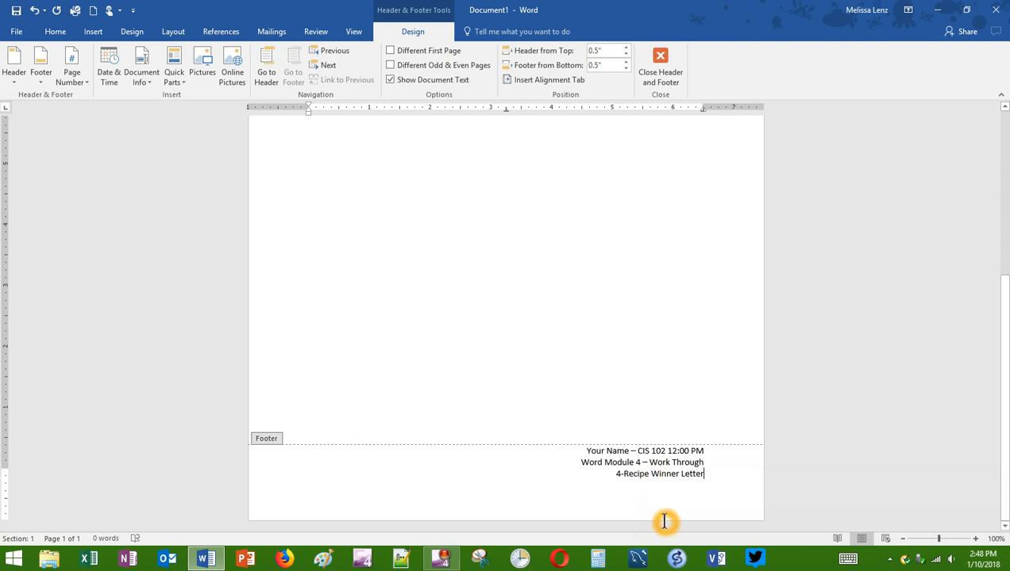
pyautogui.click(665, 516)
pyautogui.click(656, 486)
pyautogui.click(661, 510)
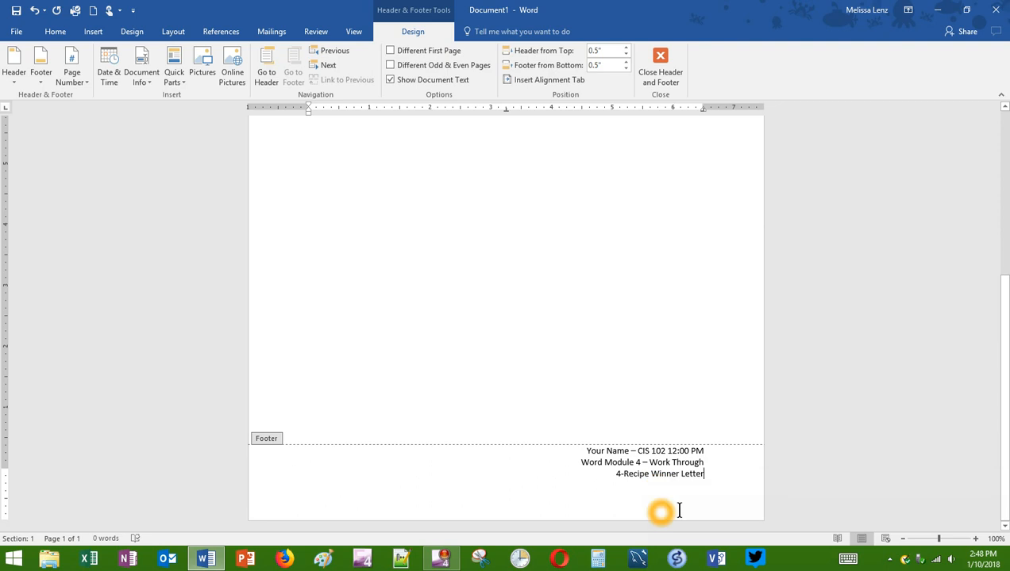
pyautogui.click(626, 69)
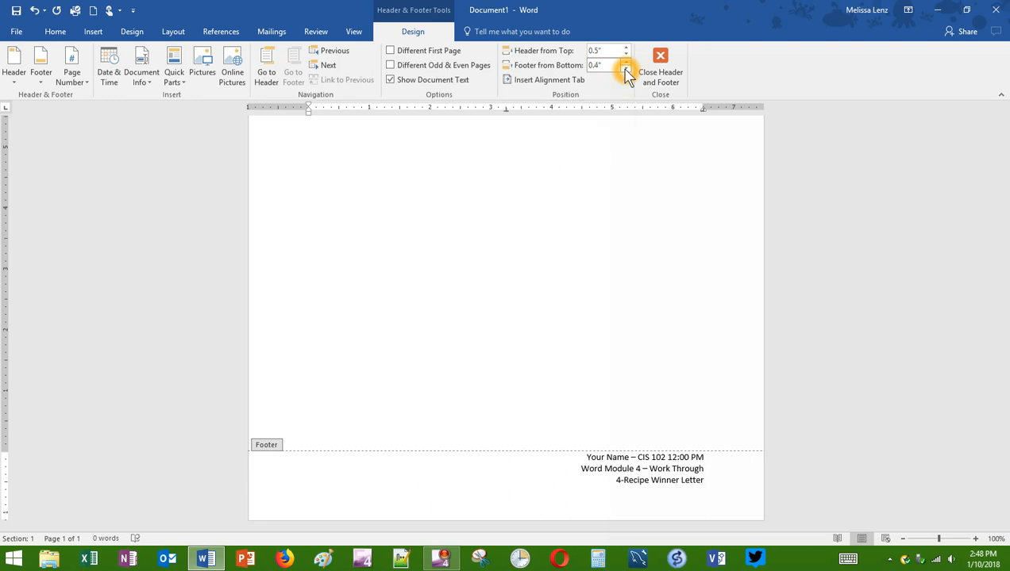
pyautogui.click(626, 70)
pyautogui.click(625, 70)
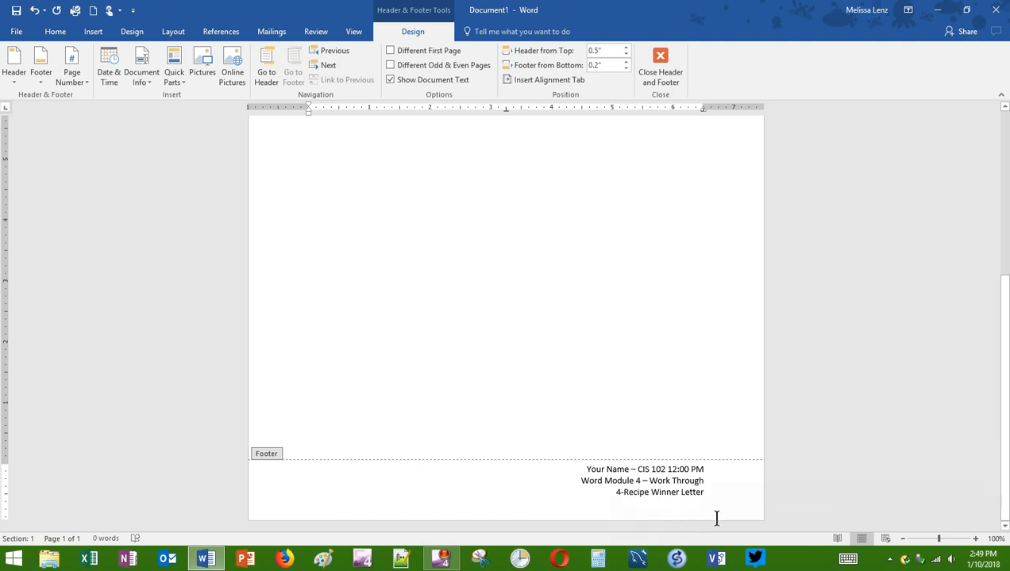
# - Try a footer distance of 0.1" from the page bottom and set it back to 0.2"
pyautogui.click(626, 514)
pyautogui.click(268, 359)
pyautogui.click(412, 497)
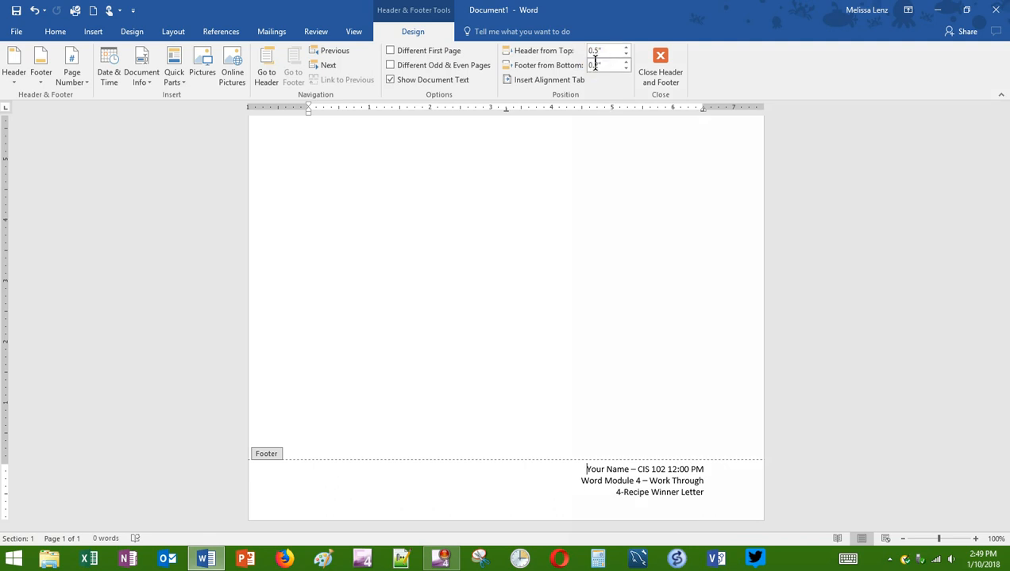
pyautogui.click(626, 69)
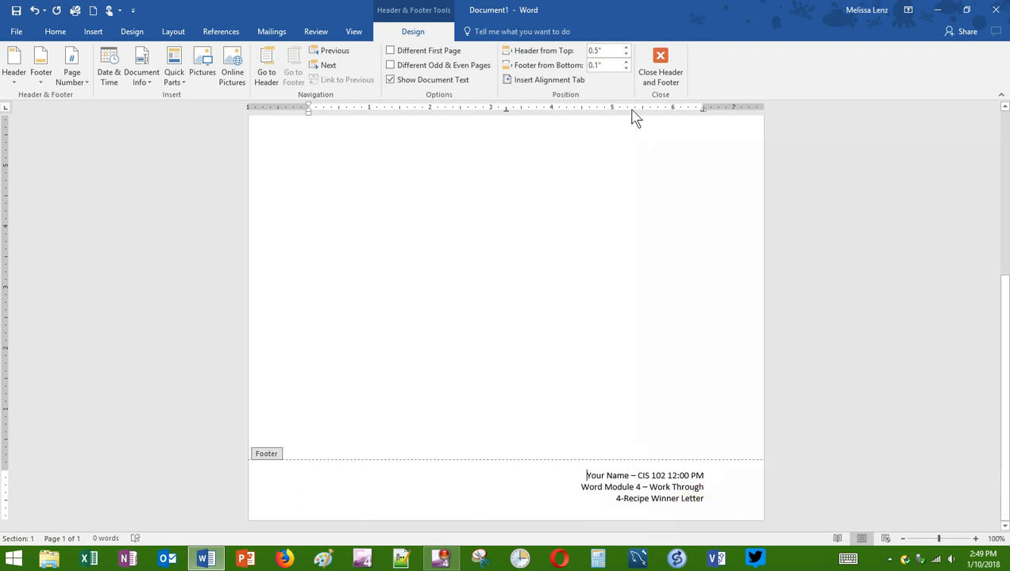
pyautogui.click(627, 61)
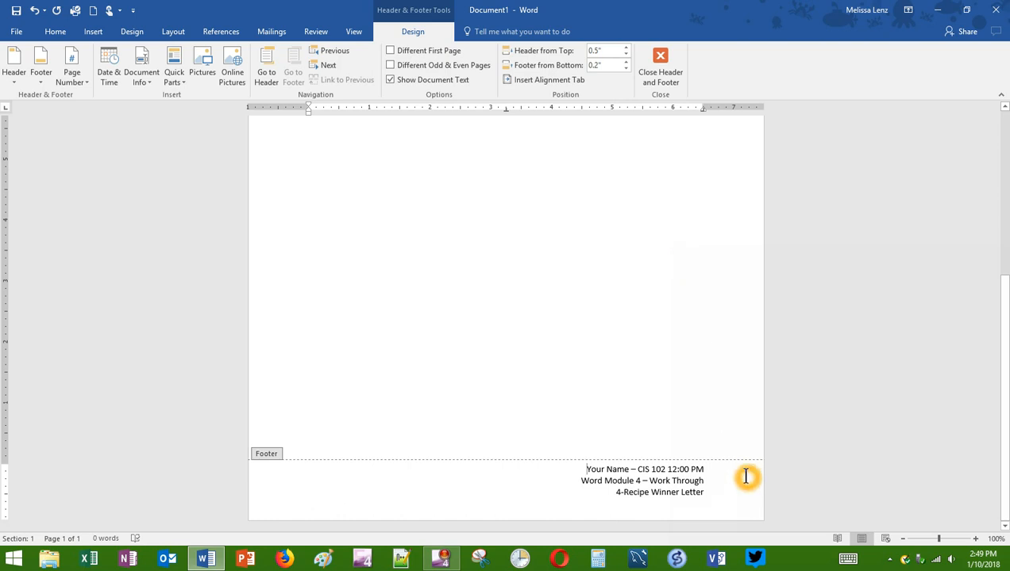
# - Close the footer and look over the page body and the dimmed footer at the page bottom
pyautogui.click(659, 58)
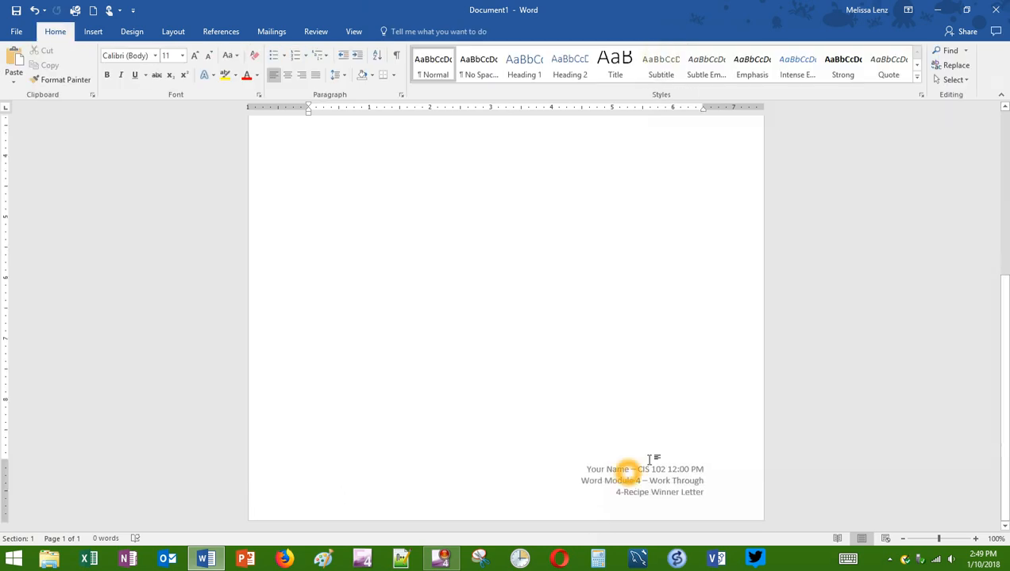
pyautogui.scroll(5, 459, 334)
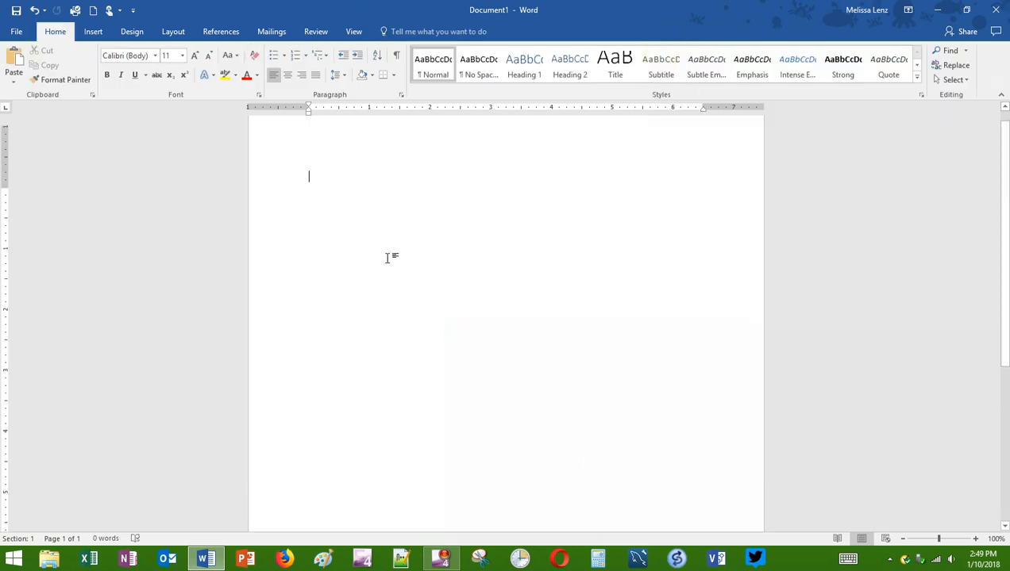
pyautogui.click(585, 405)
pyautogui.scroll(-3, 586, 405)
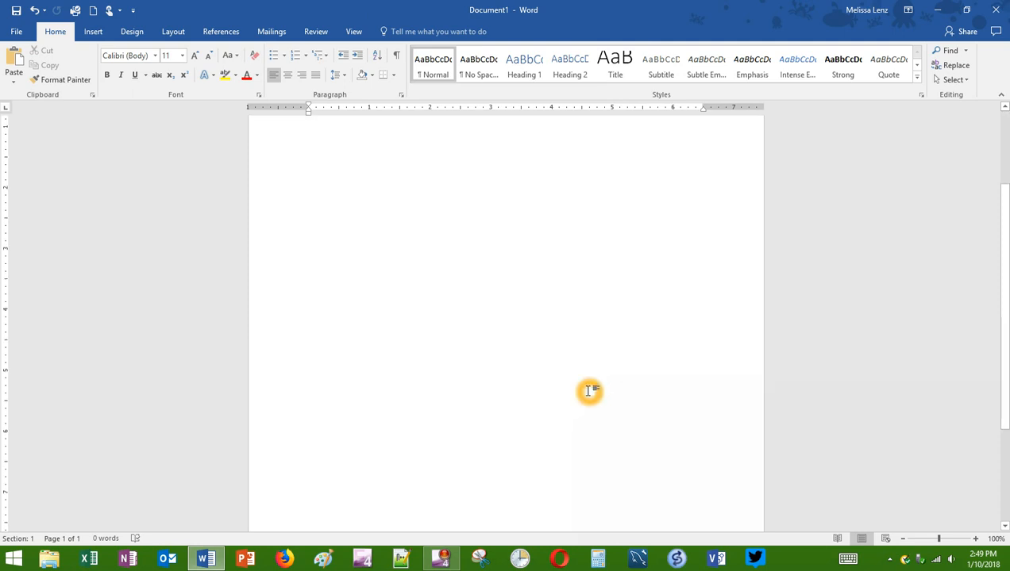
pyautogui.scroll(-5, 588, 391)
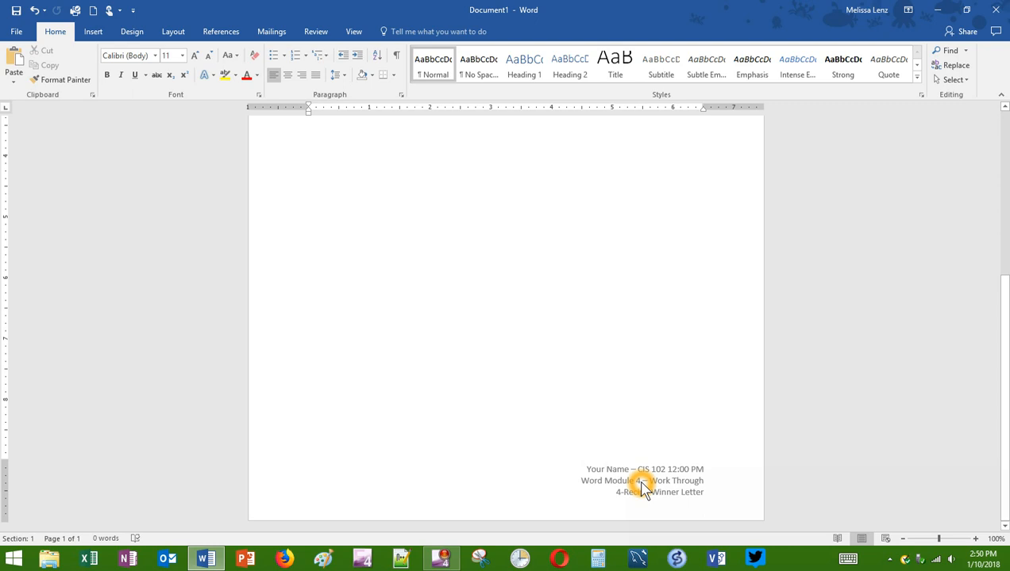
# - Reopen the footer and save its three lines to the Footer gallery as a building block named "Homework"
pyautogui.doubleClick(655, 486)
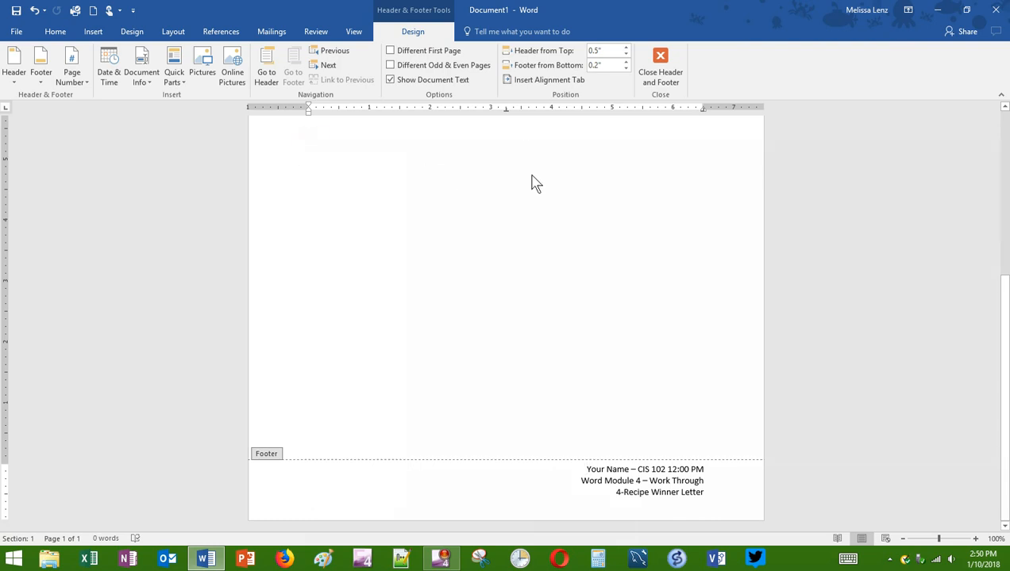
pyautogui.click(503, 233)
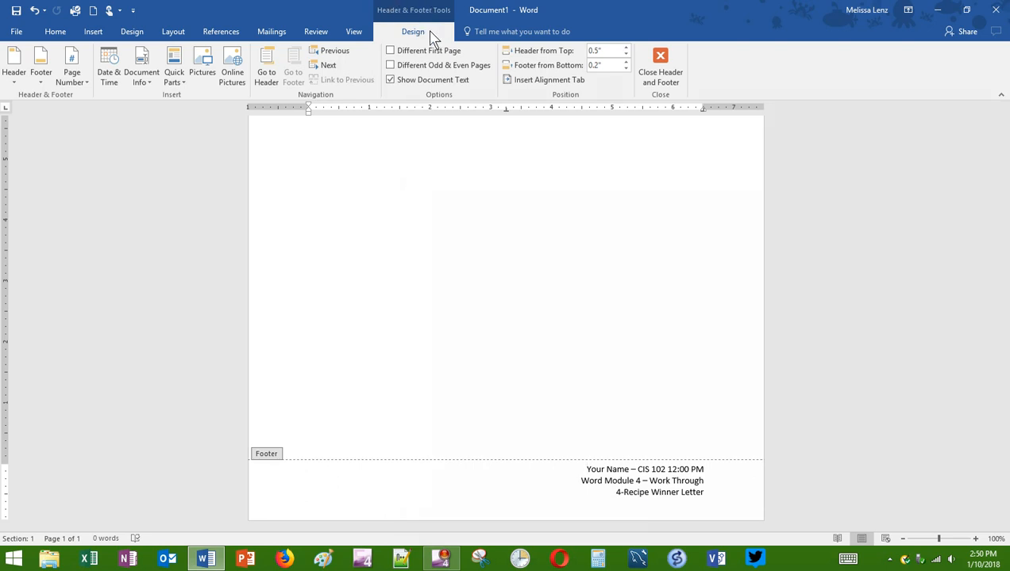
pyautogui.click(655, 481)
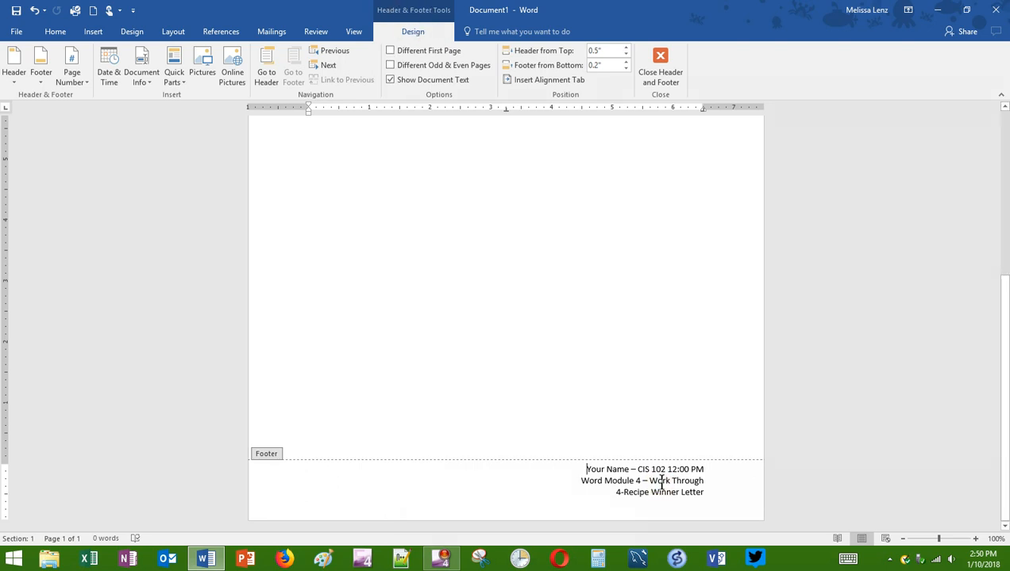
pyautogui.click(696, 442)
pyautogui.click(586, 469)
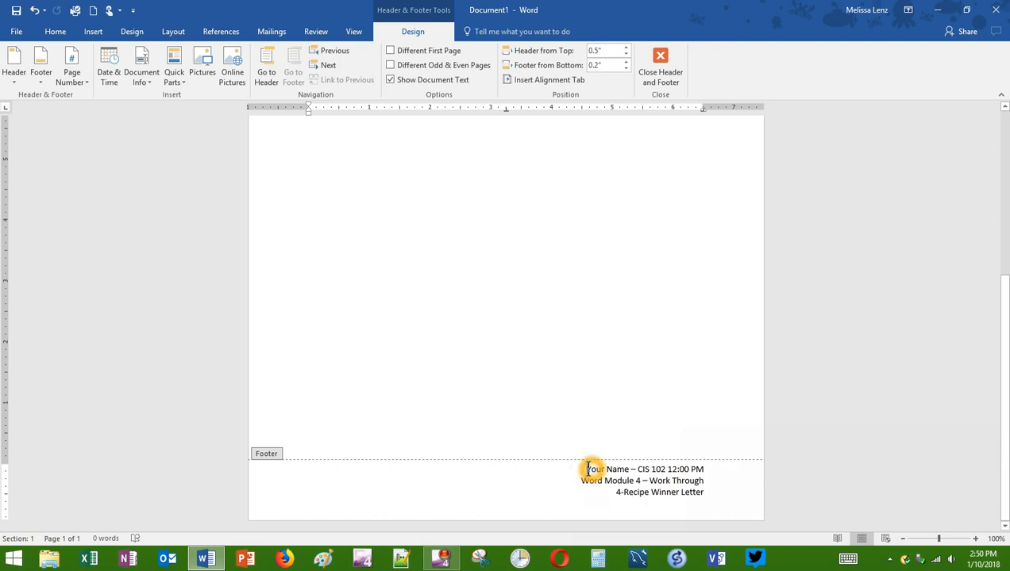
pyautogui.moveTo(586, 469); pyautogui.dragTo(697, 493)
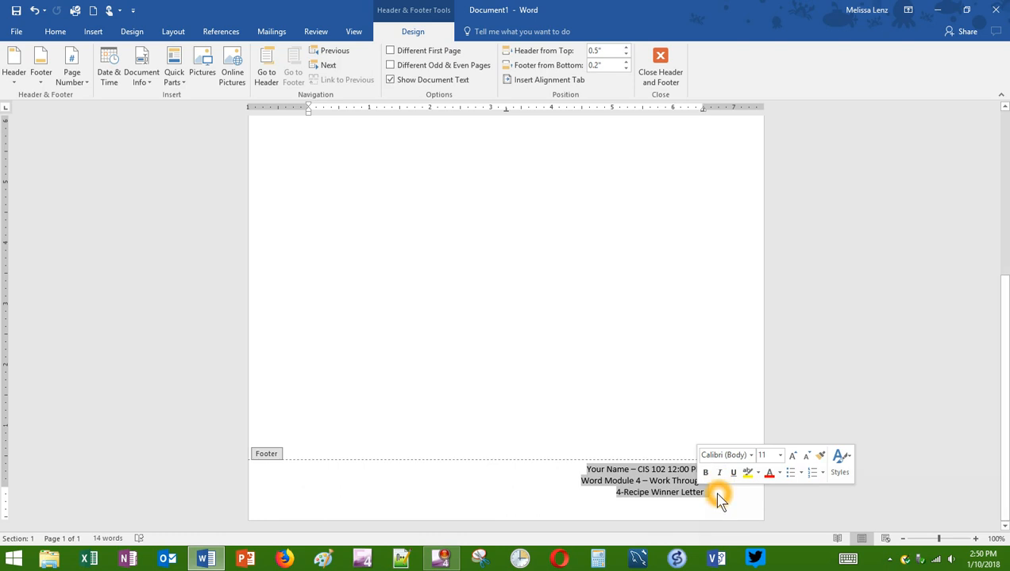
pyautogui.click(683, 490)
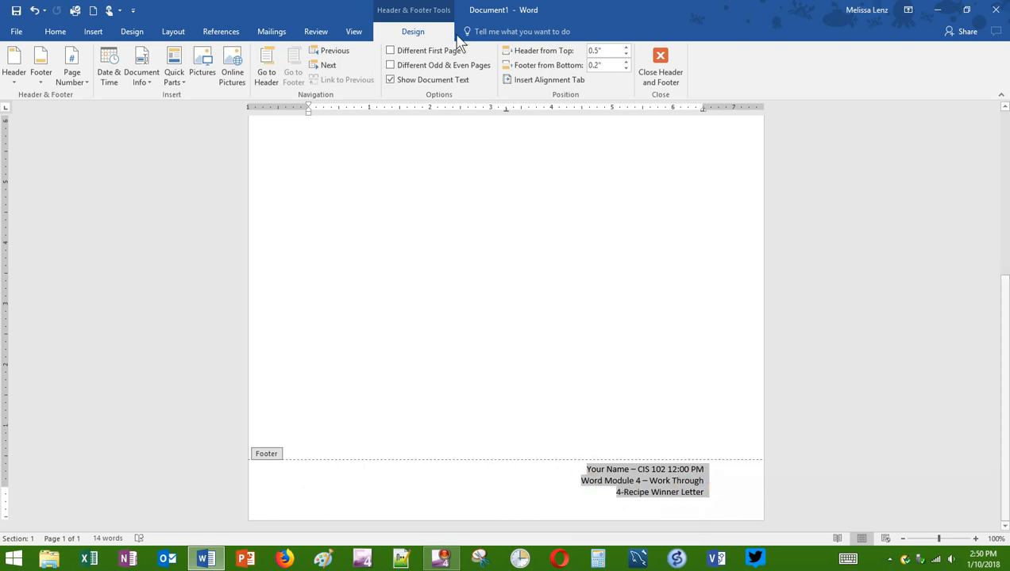
pyautogui.click(43, 80)
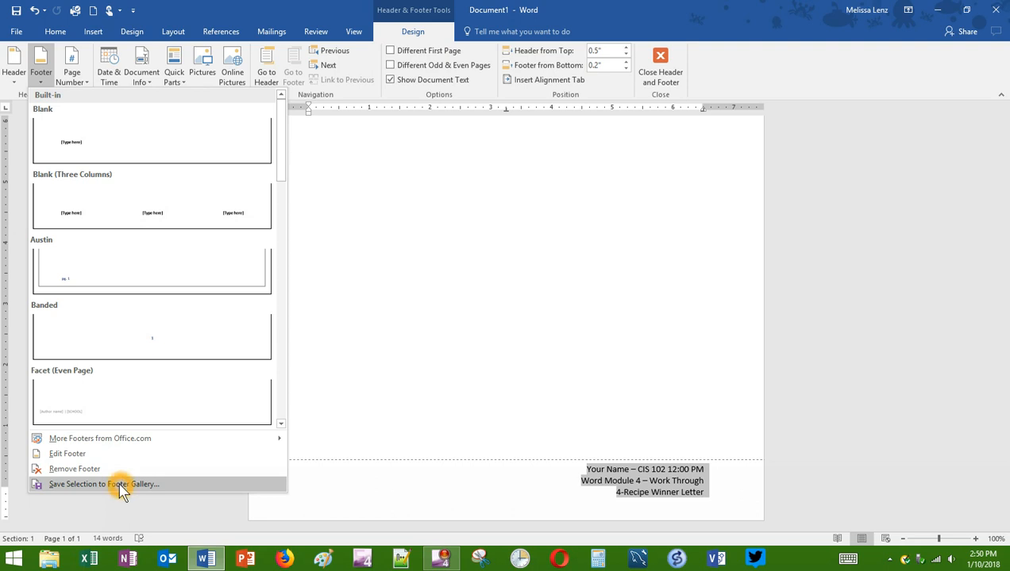
pyautogui.click(173, 484)
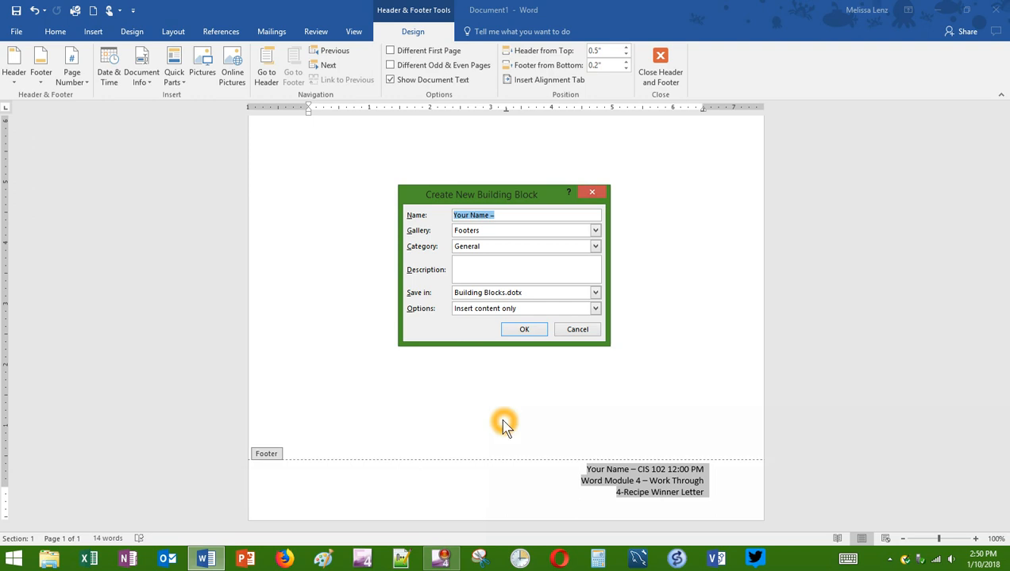
pyautogui.write('Homework')
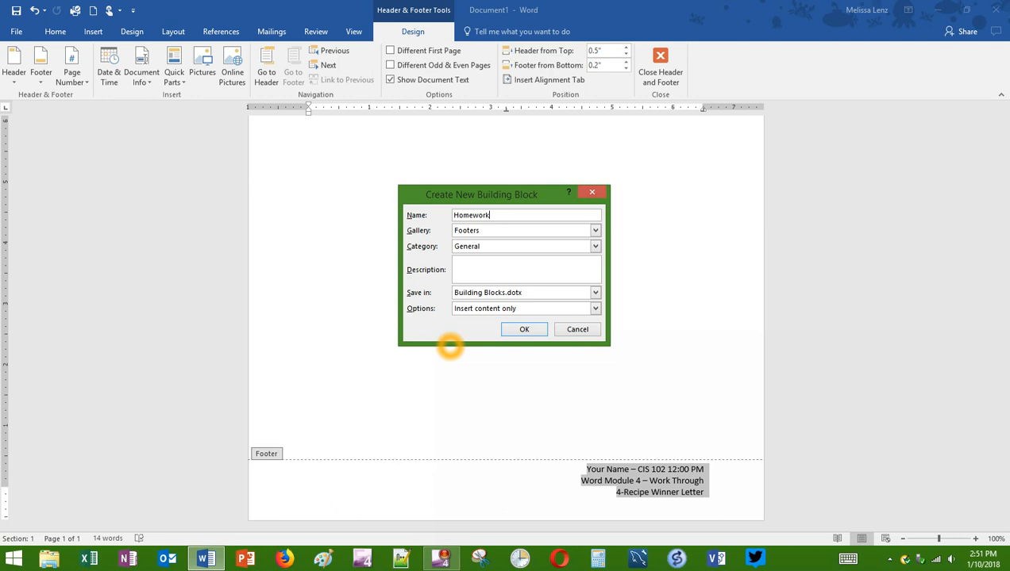
pyautogui.click(525, 331)
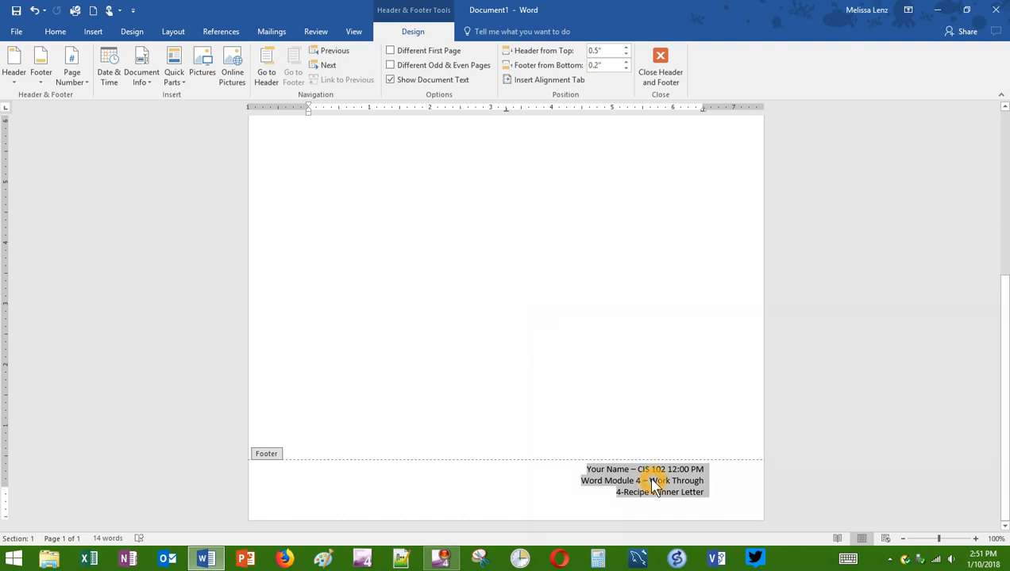
# - Close the footer and create a new blank document
pyautogui.click(664, 61)
pyautogui.click(17, 32)
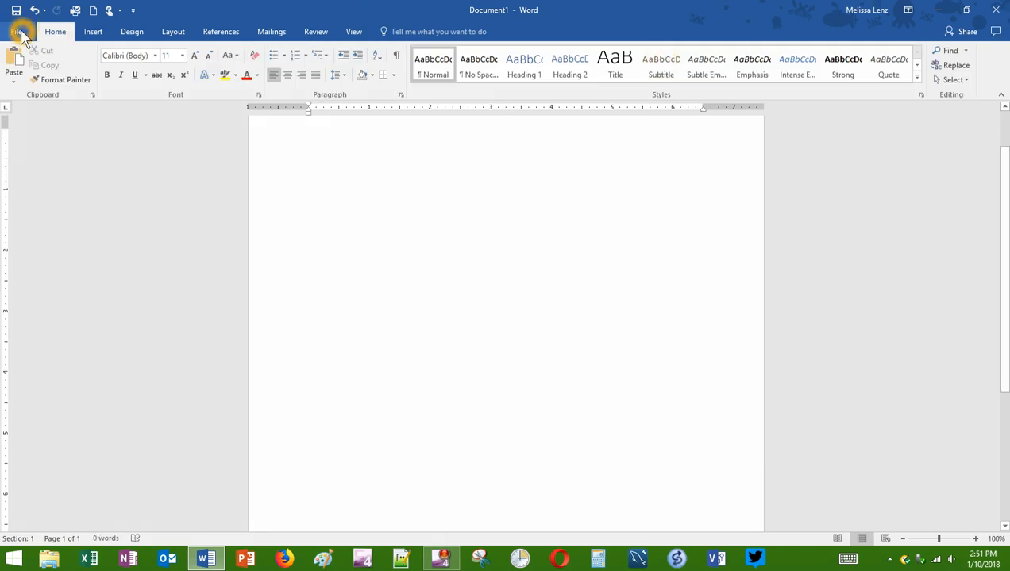
pyautogui.click(30, 85)
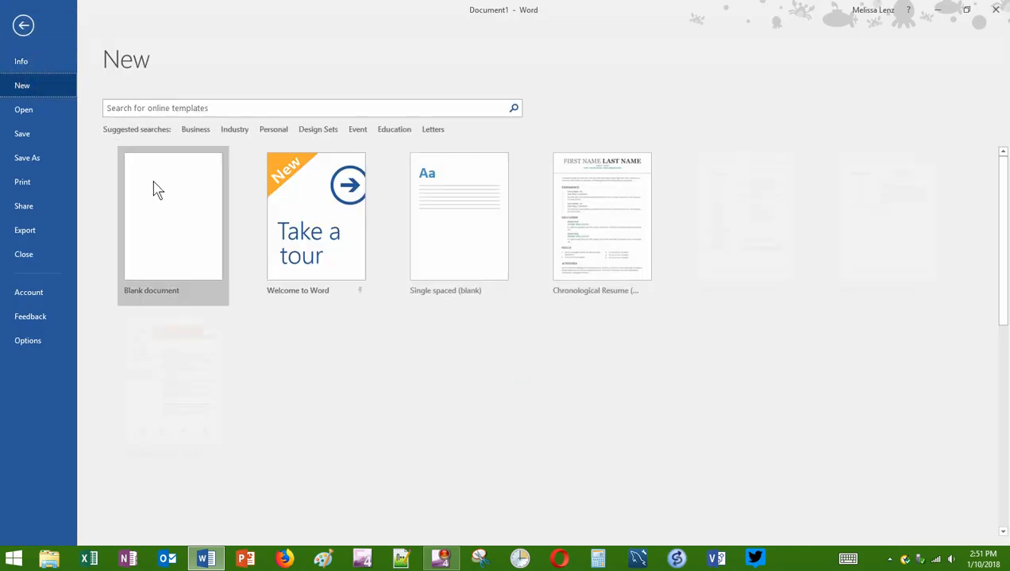
pyautogui.click(159, 199)
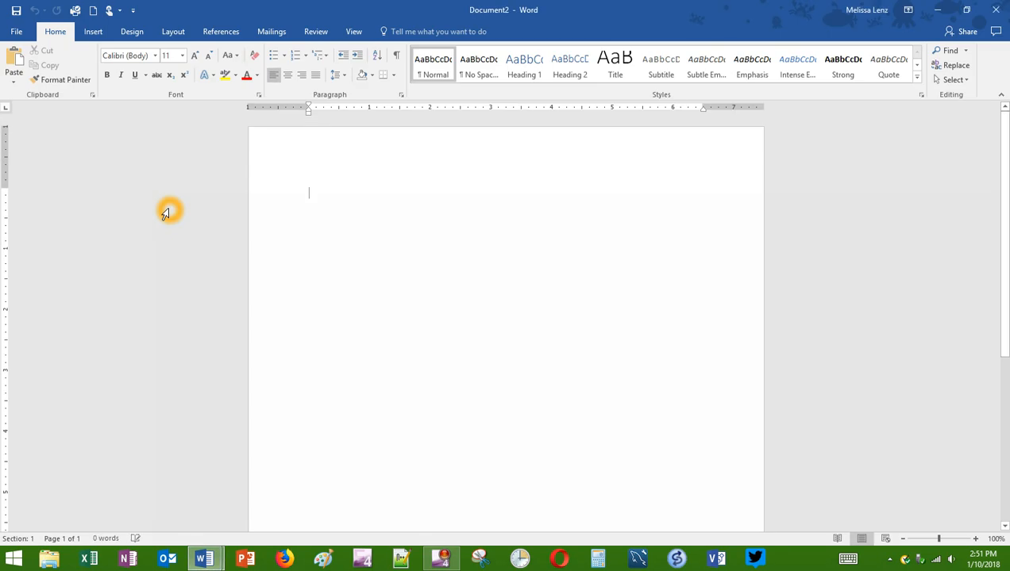
# - Insert the saved Homework footer from the General category of the footer gallery into the new document
pyautogui.click(94, 36)
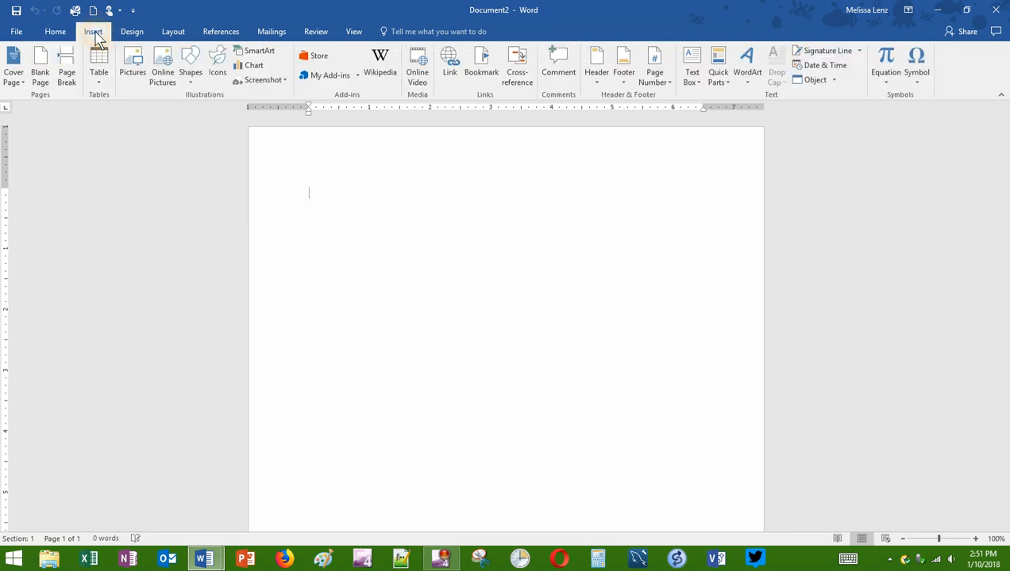
pyautogui.click(631, 83)
pyautogui.scroll(-10, 687, 337)
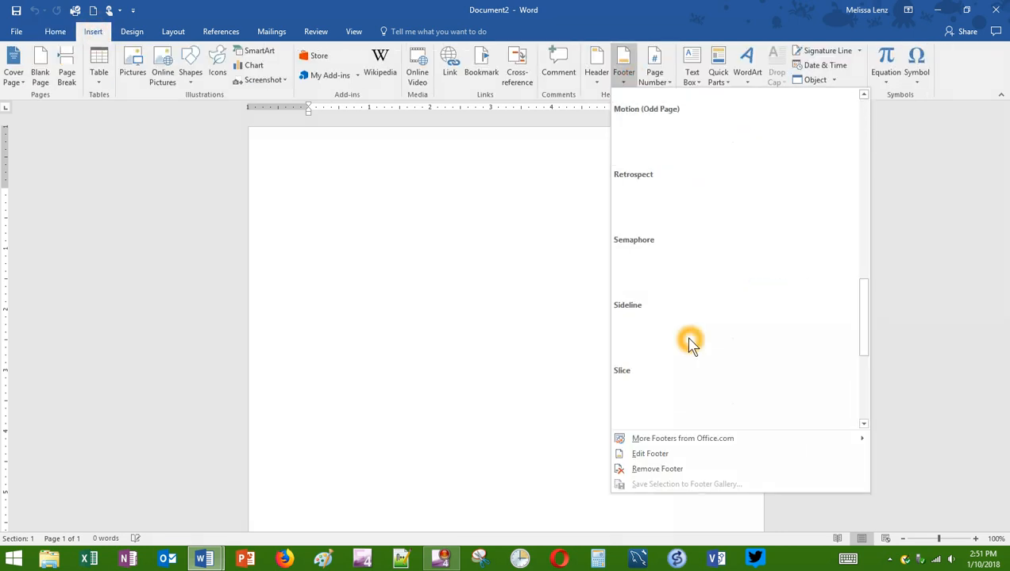
pyautogui.click(687, 404)
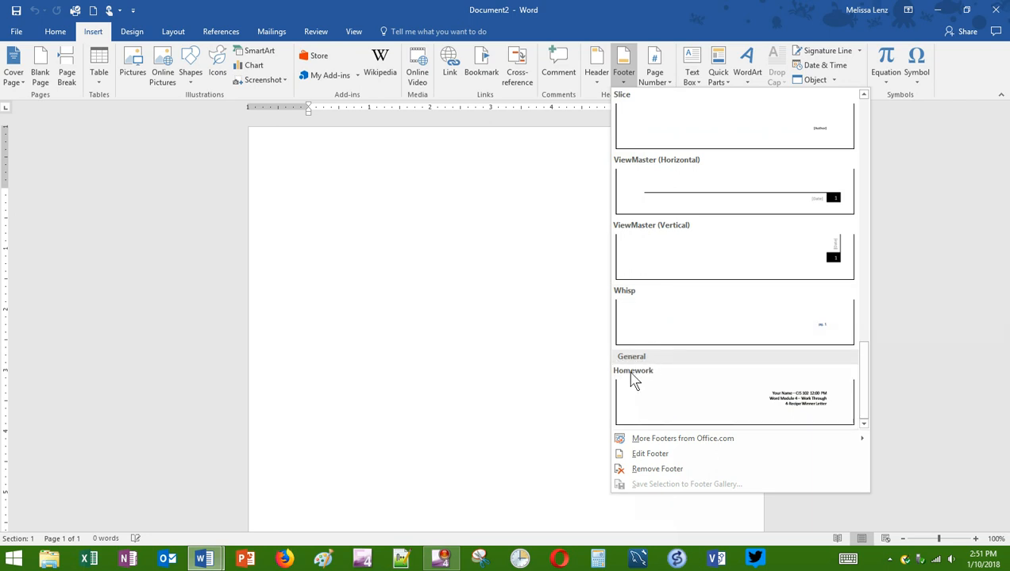
pyautogui.click(774, 405)
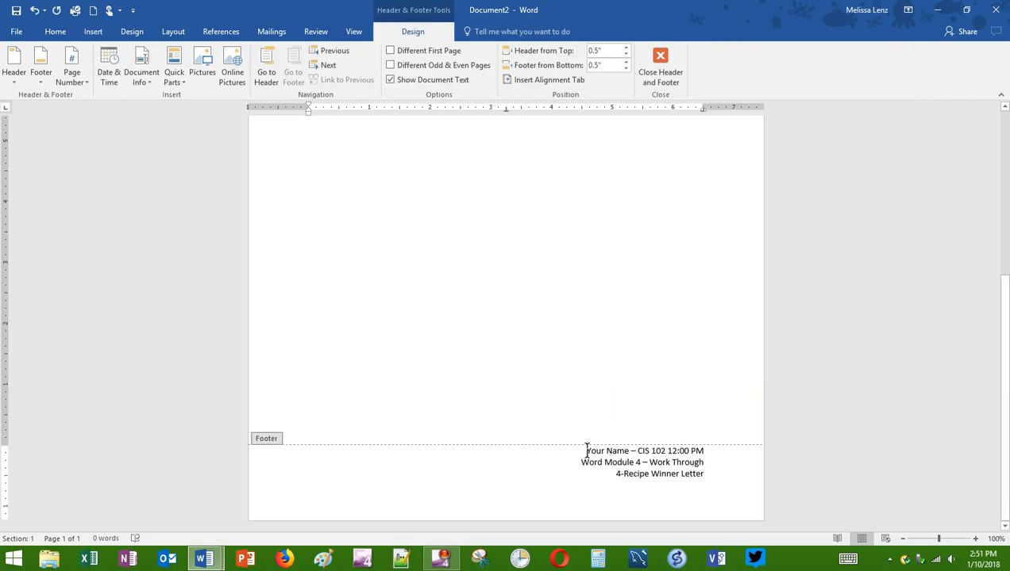
# - Replace "Work Through" in the second line of the inserted footer with "Skills"
pyautogui.click(613, 450)
pyautogui.click(655, 451)
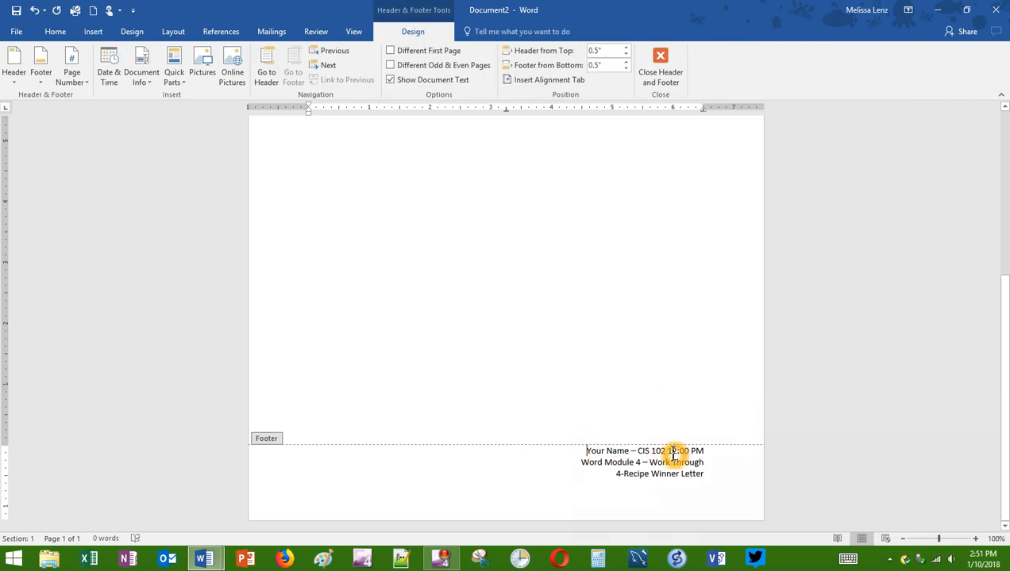
pyautogui.click(698, 451)
pyautogui.click(636, 462)
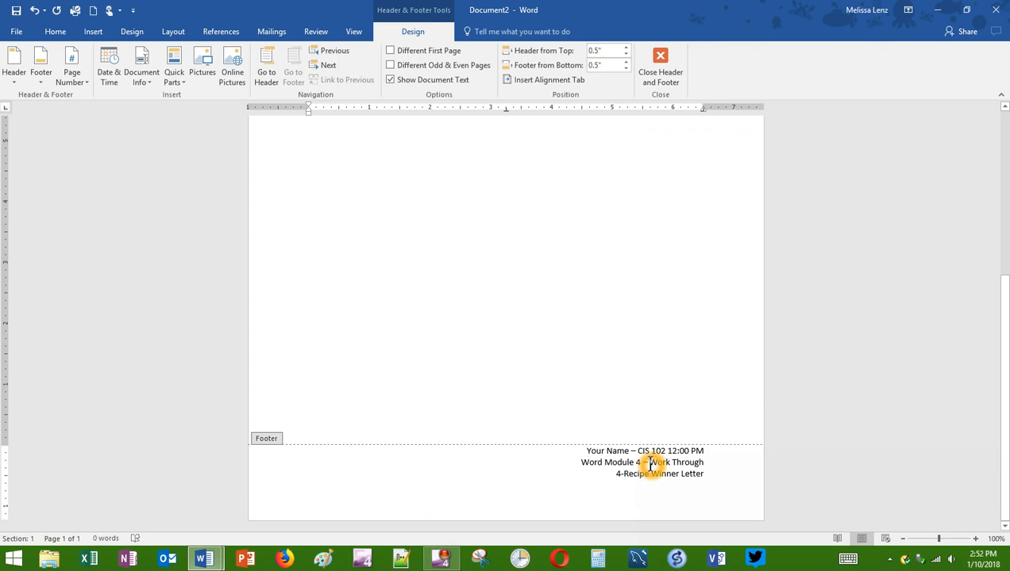
pyautogui.moveTo(650, 464); pyautogui.dragTo(695, 468)
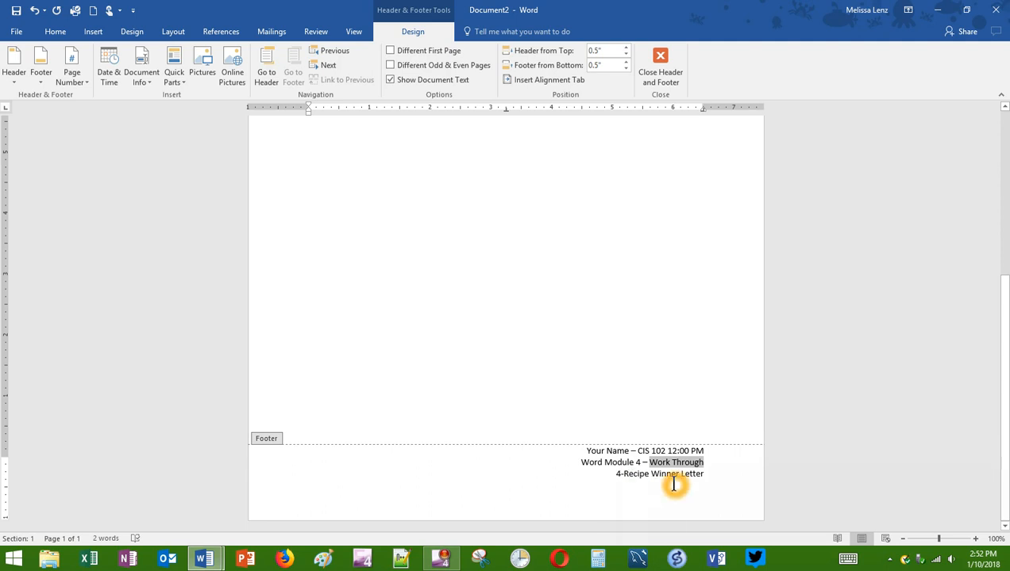
pyautogui.write('Skills')
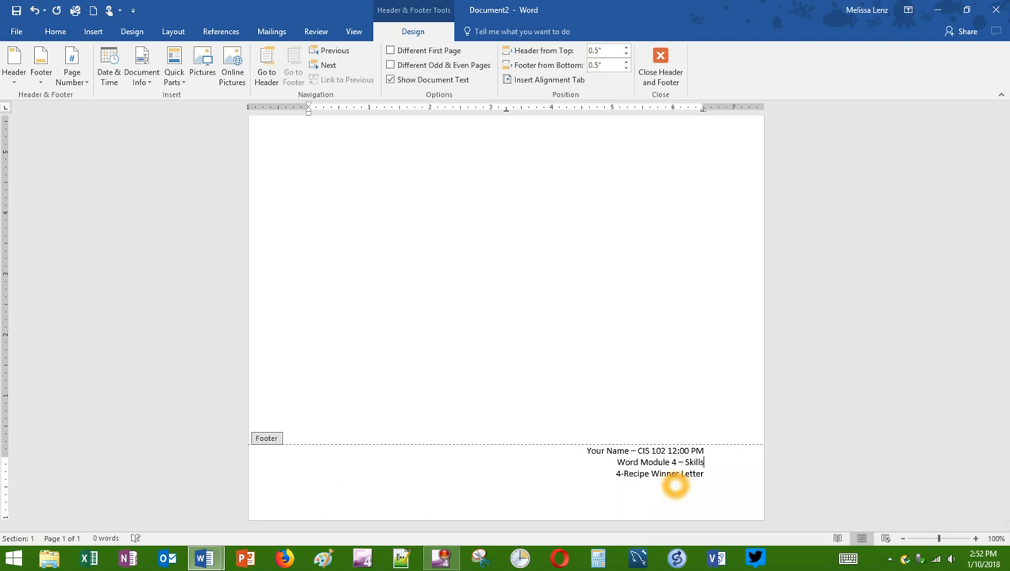
# - Replace "Skills" in the second footer line with "Concepts Review"
pyautogui.press('BackSpace')
pyautogui.press('BackSpace')
pyautogui.press('BackSpace')
pyautogui.press('BackSpace')
pyautogui.press('BackSpace')
pyautogui.press('BackSpace')
pyautogui.write('Concepts Review')
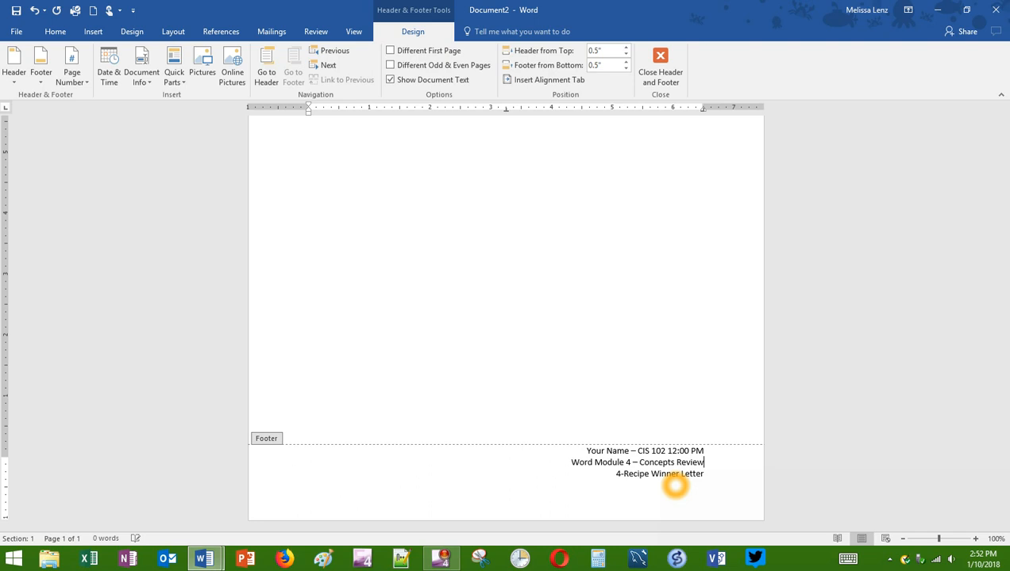
# - Replace the third line of the footer with "Module 4 Concepts Review"
pyautogui.moveTo(613, 477); pyautogui.dragTo(649, 477)
pyautogui.keyDown('shift'); pyautogui.click(699, 475); pyautogui.keyUp('shift')
pyautogui.write('Mod')
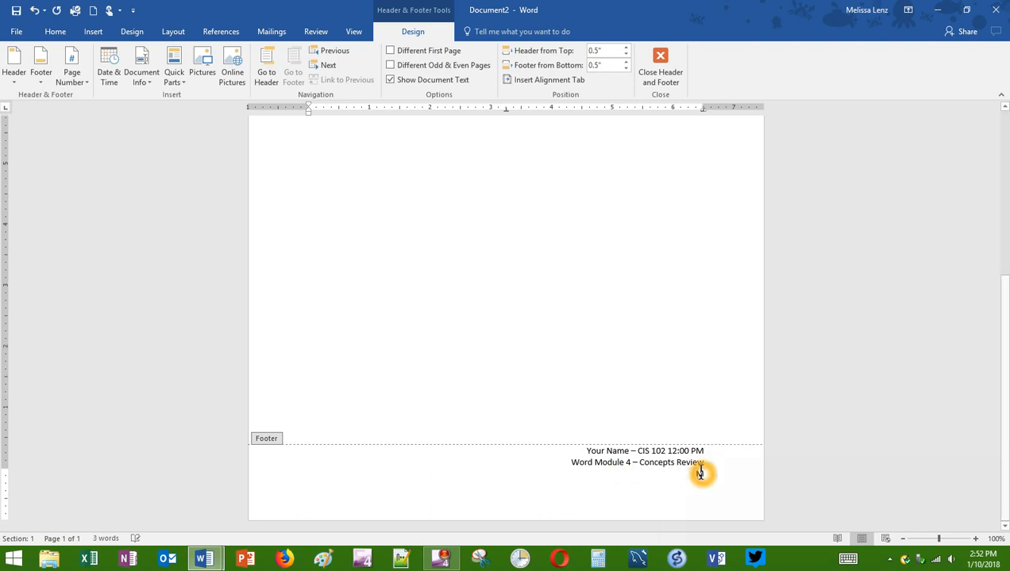
pyautogui.write('ule 4 Co')
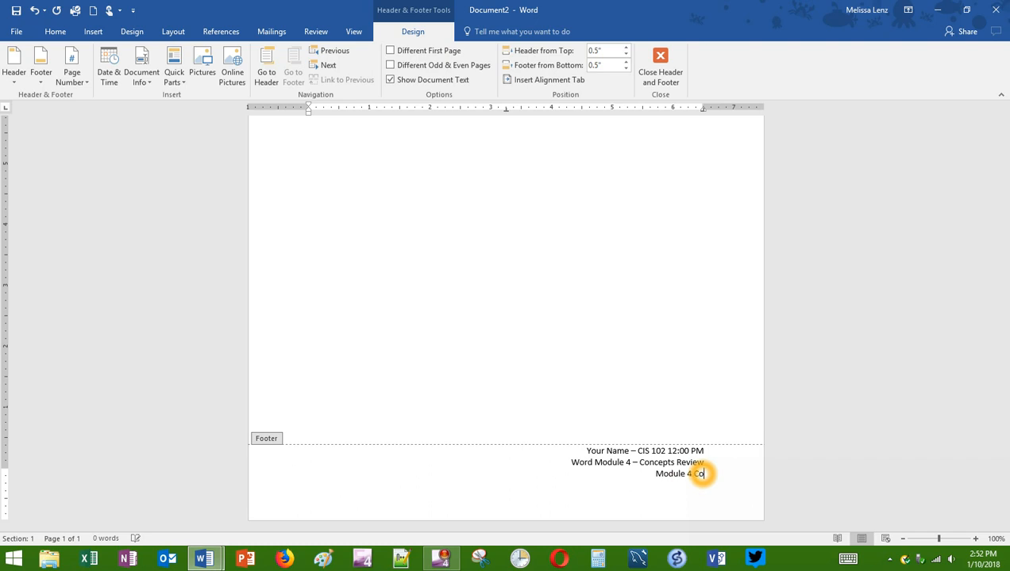
pyautogui.write('ncepts Review')
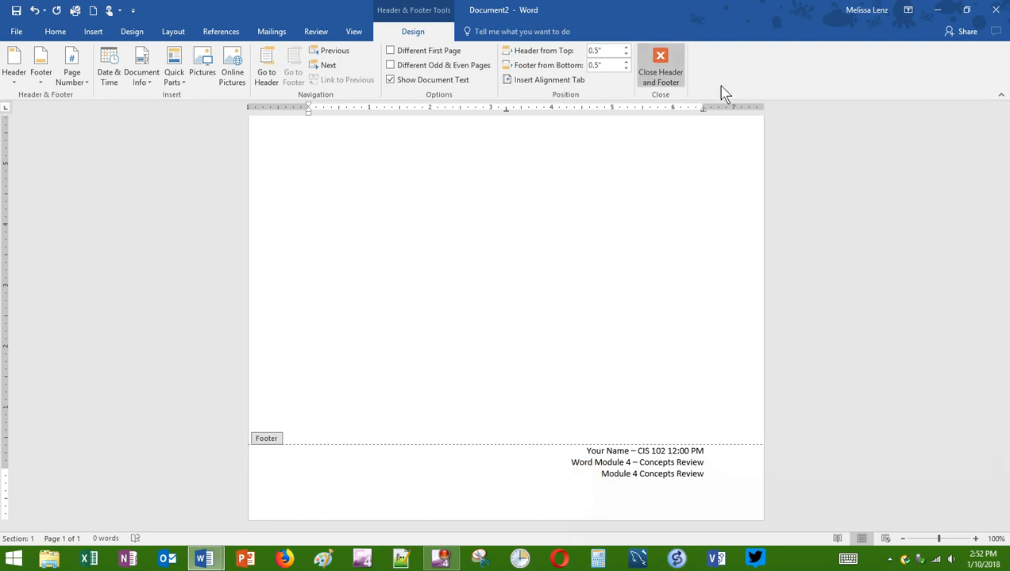
pyautogui.click(851, 60)
pyautogui.click(550, 447)
pyautogui.click(582, 460)
# - Leave footer editing and close Document2 without saving it
pyautogui.click(660, 57)
pyautogui.click(993, 11)
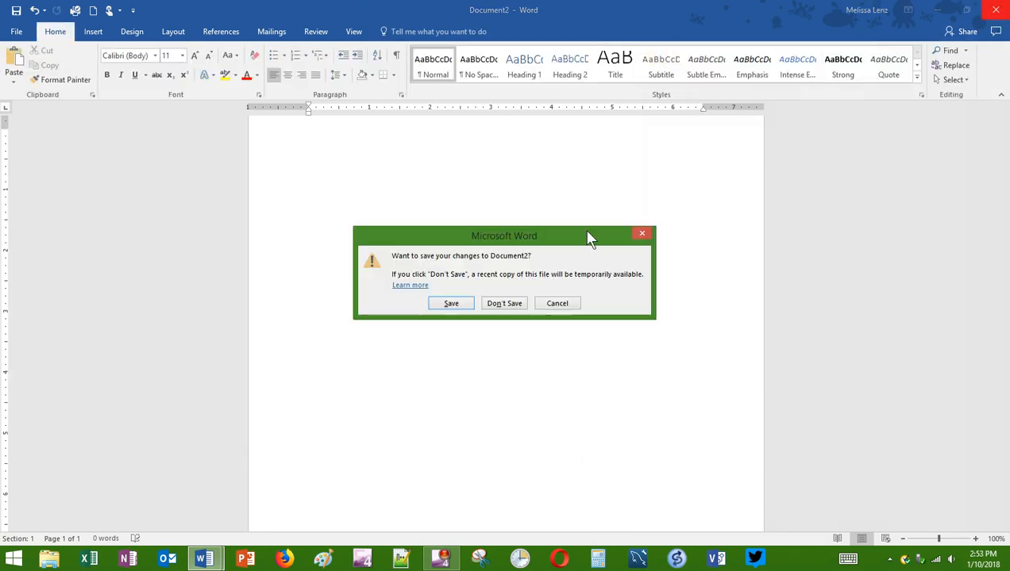
pyautogui.click(517, 306)
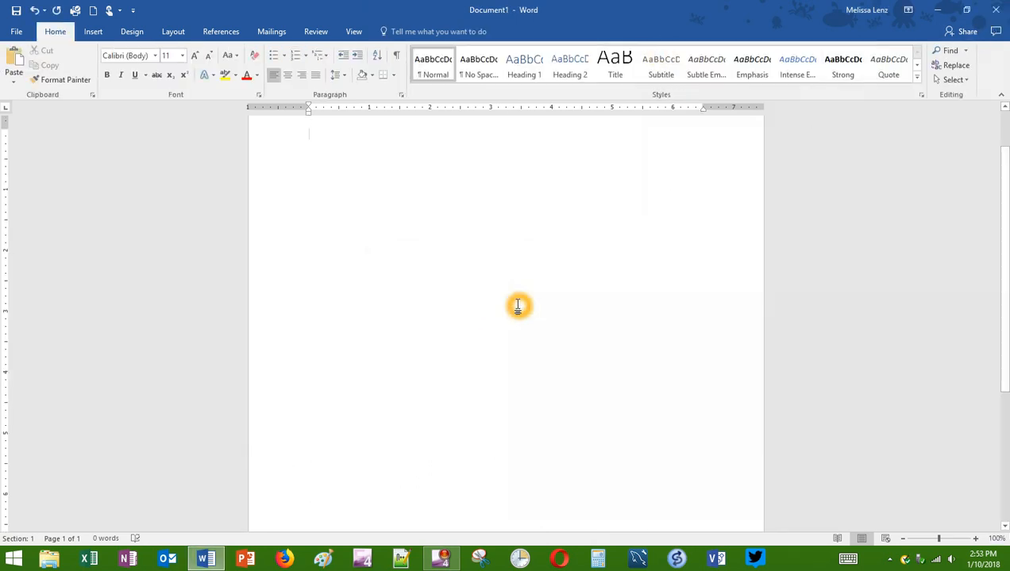
# - Close Document1 without saving it and discard the changes to Building Blocks.dotx
pyautogui.click(995, 10)
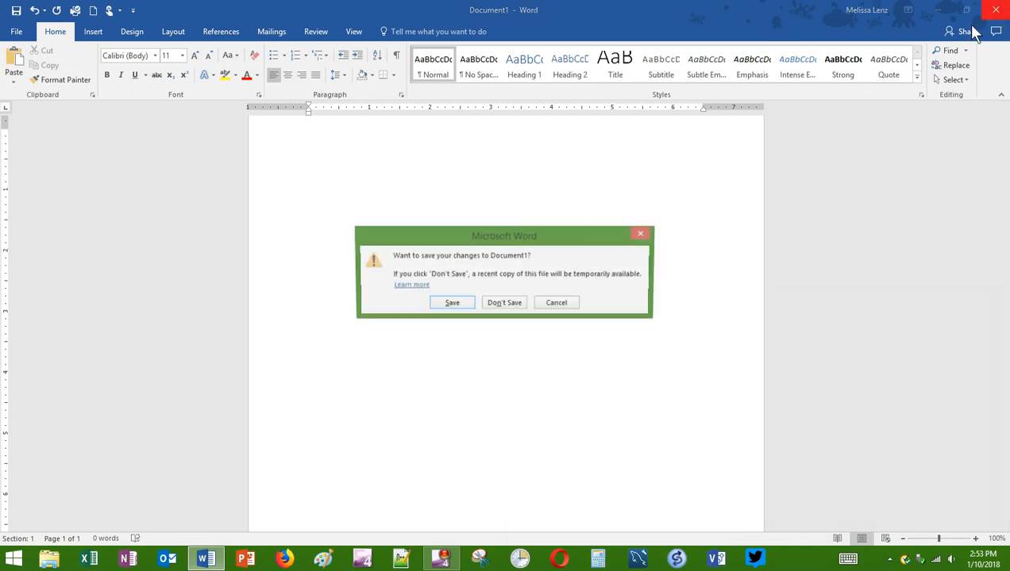
pyautogui.click(523, 307)
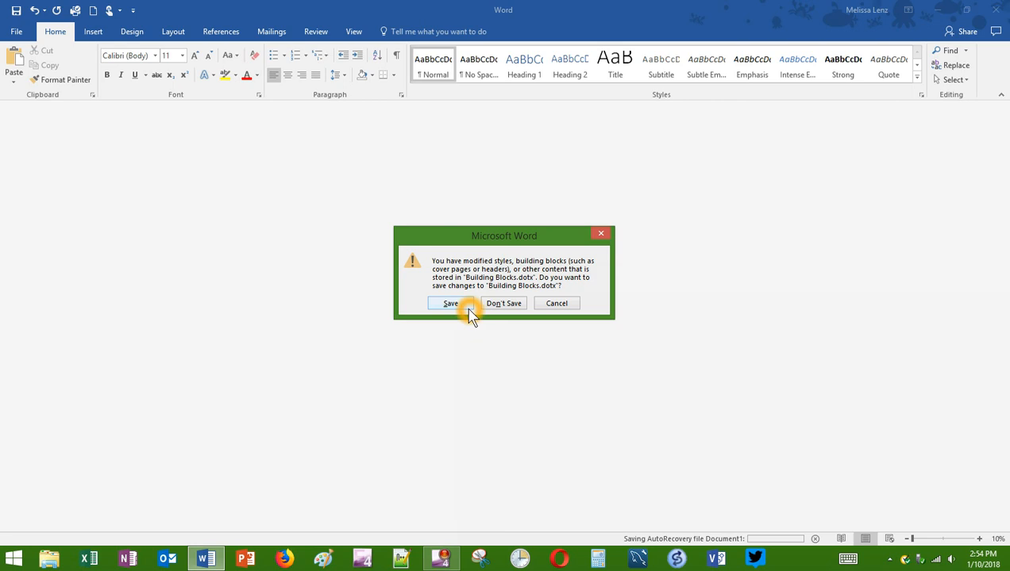
pyautogui.click(510, 307)
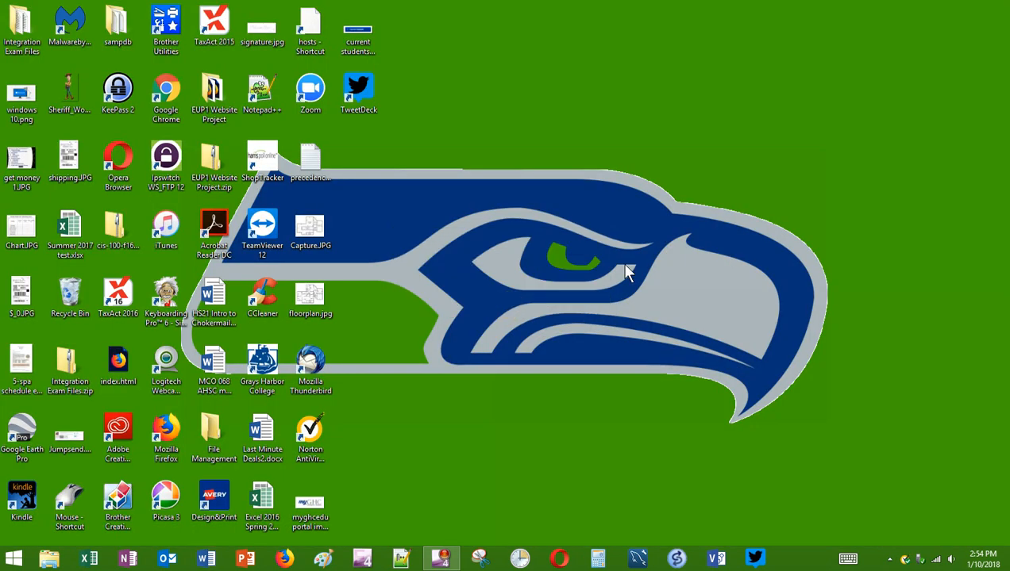